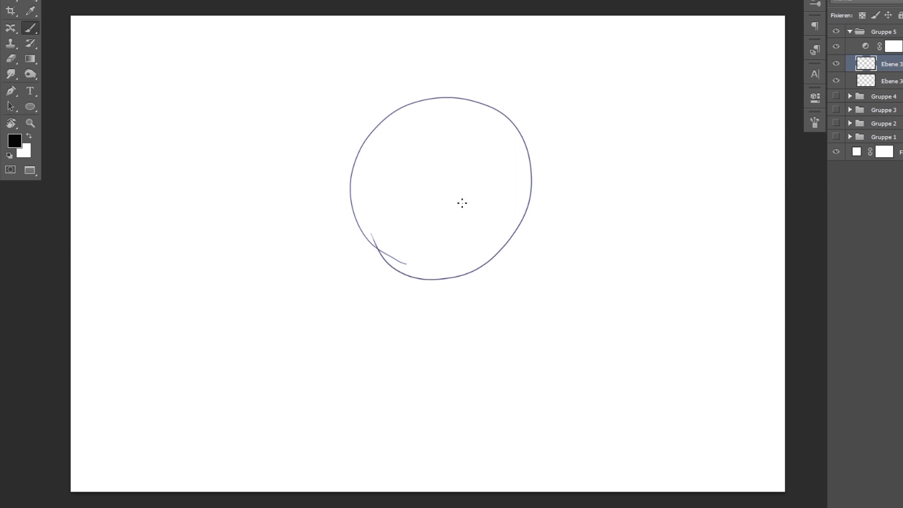
Clear the practice circle and draw the vertical centre line with a horizontal guide across it.
key(ctrl+z)
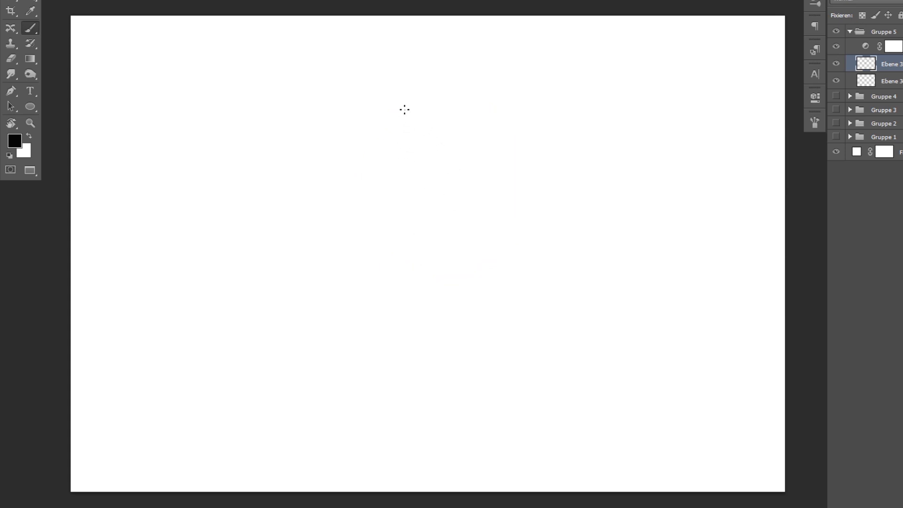
drag(402, 85, 402, 254)
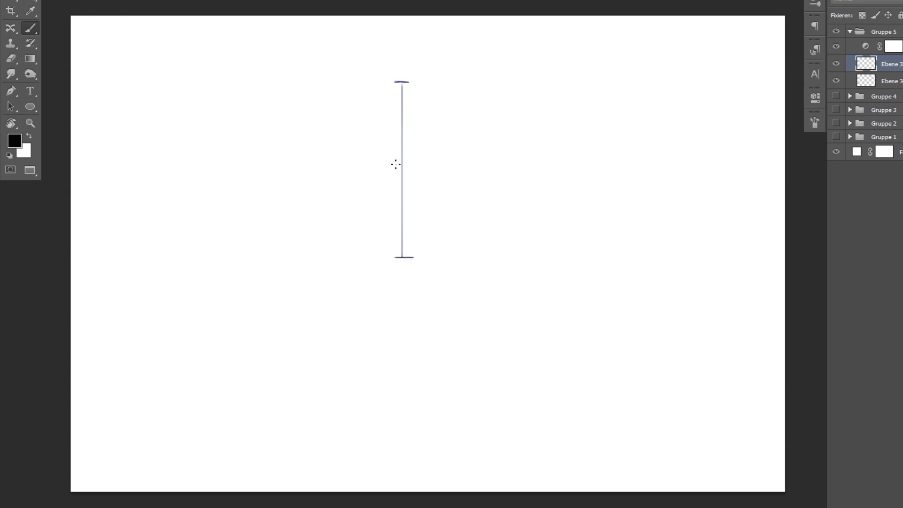
drag(340, 184, 326, 184)
drag(403, 174, 471, 184)
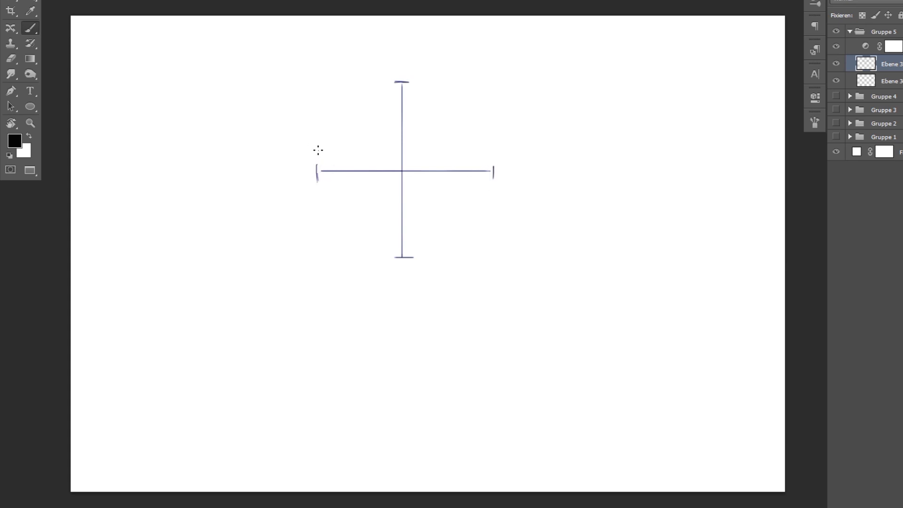
Sketch the large head circle around the cross in four arcs, undoing a stray stroke.
mouse_move(317, 169)
mouse_down()
mouse_move(331, 116)
mouse_move(380, 84)
mouse_up()
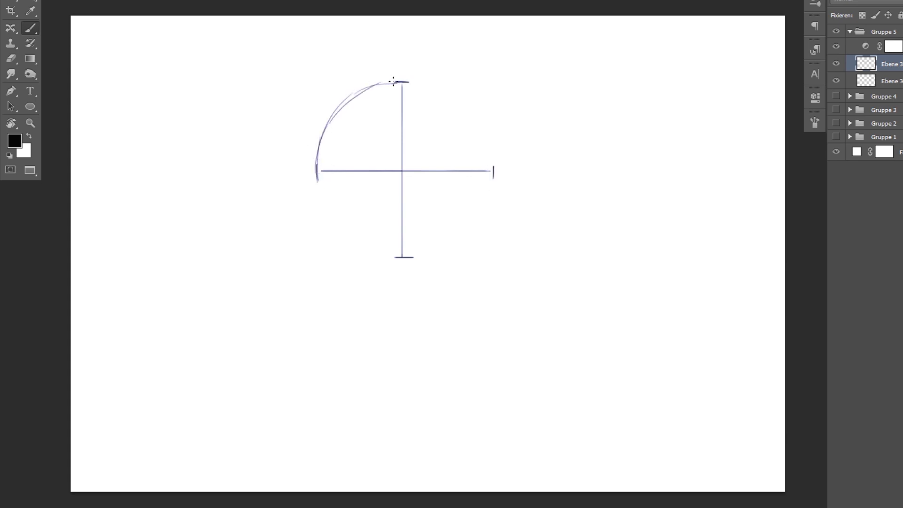
mouse_move(318, 173)
mouse_down()
mouse_move(331, 226)
mouse_move(401, 258)
mouse_up()
drag(404, 83, 493, 173)
mouse_move(402, 258)
mouse_down()
mouse_move(494, 173)
mouse_move(557, 240)
mouse_move(541, 262)
mouse_up()
scroll(535, 160, up, 1)
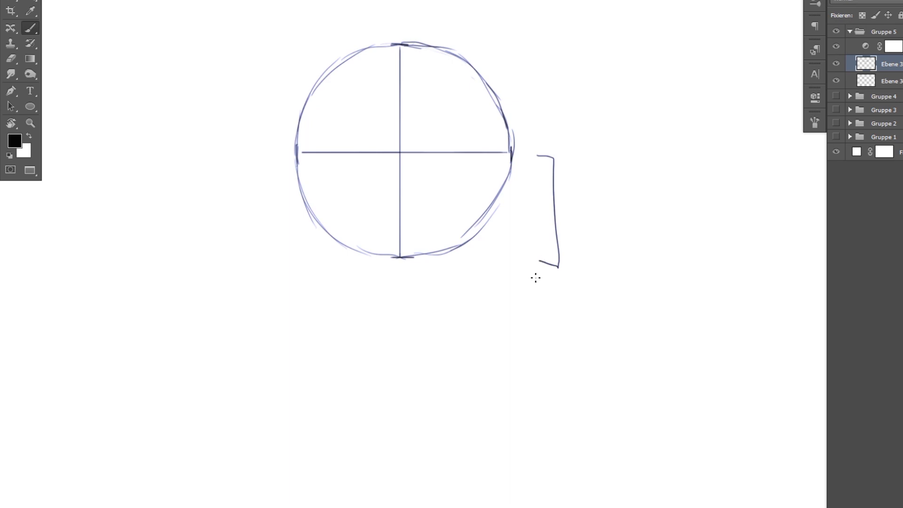
key(ctrl+z)
Extend the centre line downward, add a lower horizontal guide and start the smaller lower circle.
drag(401, 258, 403, 361)
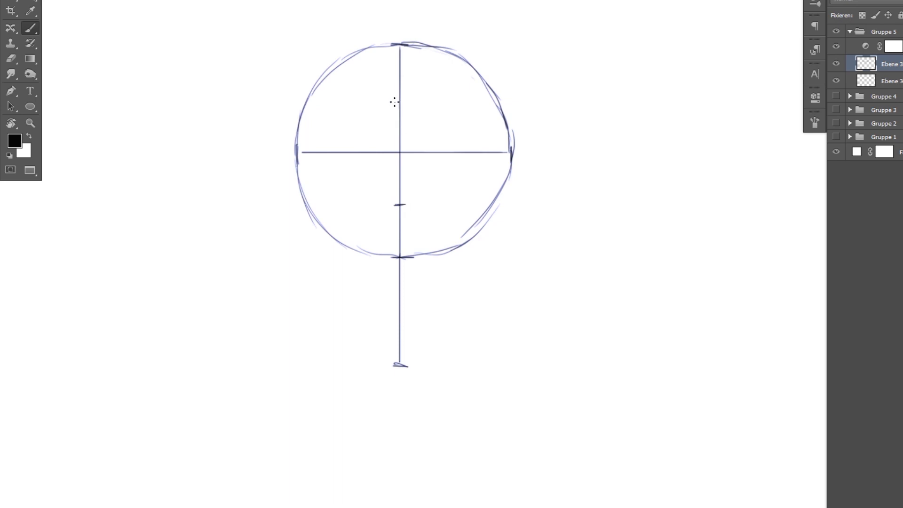
drag(443, 321, 438, 301)
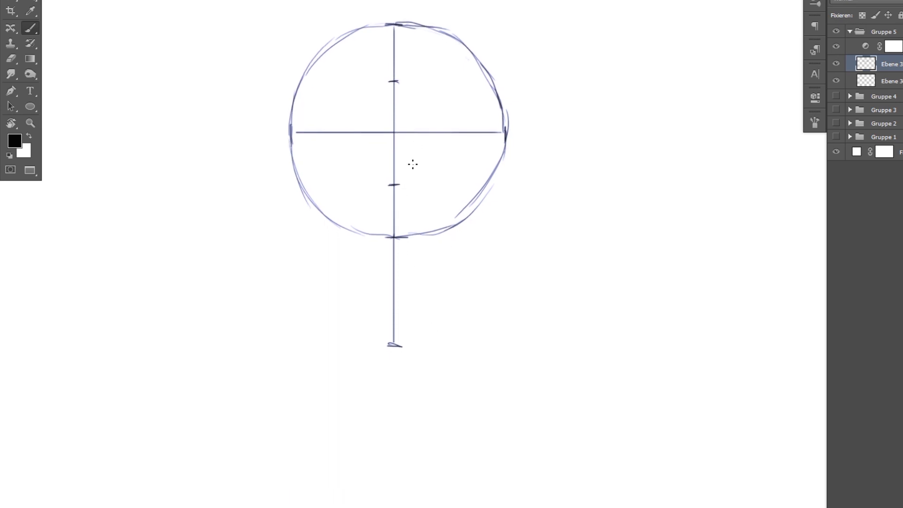
drag(468, 183, 491, 347)
key(ctrl+z)
drag(393, 265, 340, 264)
shift+click(460, 265)
mouse_move(322, 266)
mouse_down()
mouse_move(367, 194)
mouse_move(406, 185)
mouse_move(445, 201)
mouse_move(473, 264)
mouse_move(335, 314)
mouse_up()
Finish the lower circle and join both circles with left and right cheek/jaw lines.
drag(449, 207, 473, 286)
mouse_move(398, 343)
mouse_down()
mouse_move(462, 304)
mouse_move(474, 262)
mouse_up()
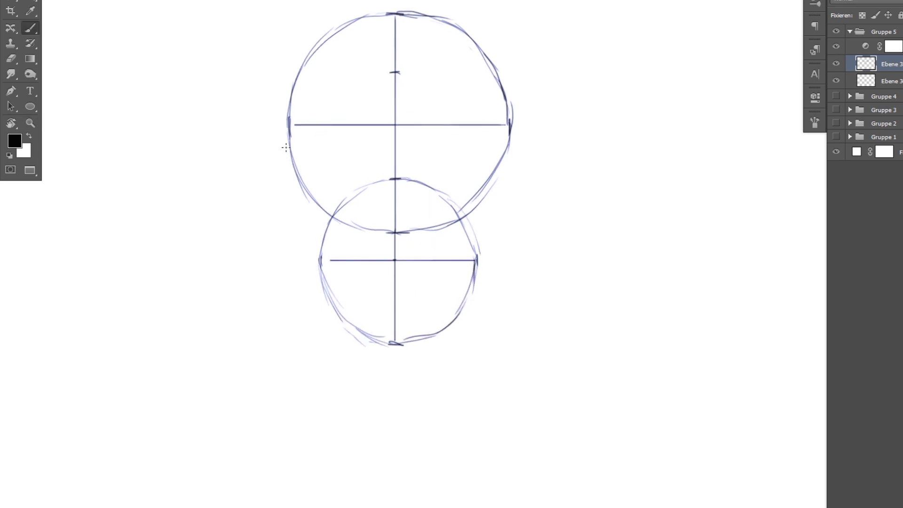
mouse_move(286, 123)
mouse_down()
mouse_move(303, 251)
mouse_move(344, 318)
mouse_up()
mouse_move(509, 141)
mouse_down()
mouse_move(499, 216)
mouse_move(468, 285)
mouse_up()
drag(493, 239, 466, 311)
Run eye, nose and mouth guide lines out to the right, with a small nose sketch at the end.
mouse_move(268, 172)
mouse_down()
mouse_move(604, 173)
mouse_move(601, 184)
mouse_up()
drag(362, 220, 543, 221)
drag(598, 220, 576, 225)
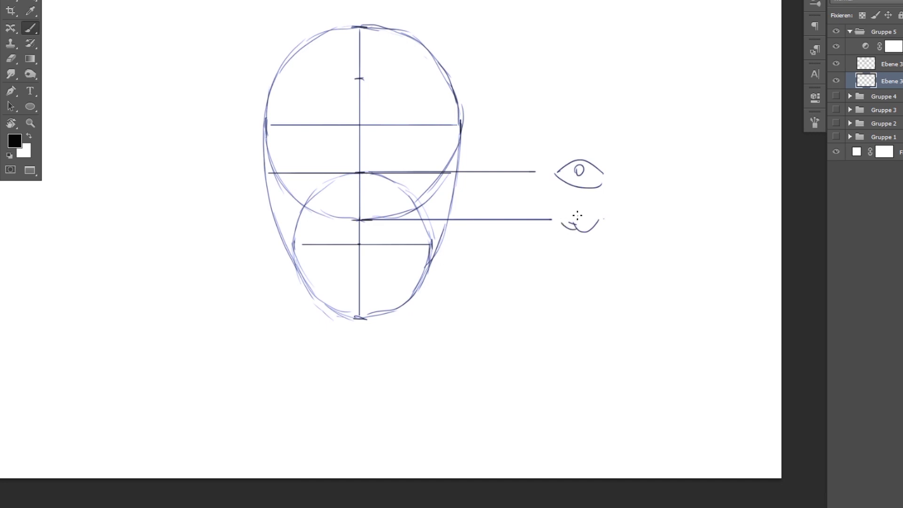
drag(531, 277, 522, 260)
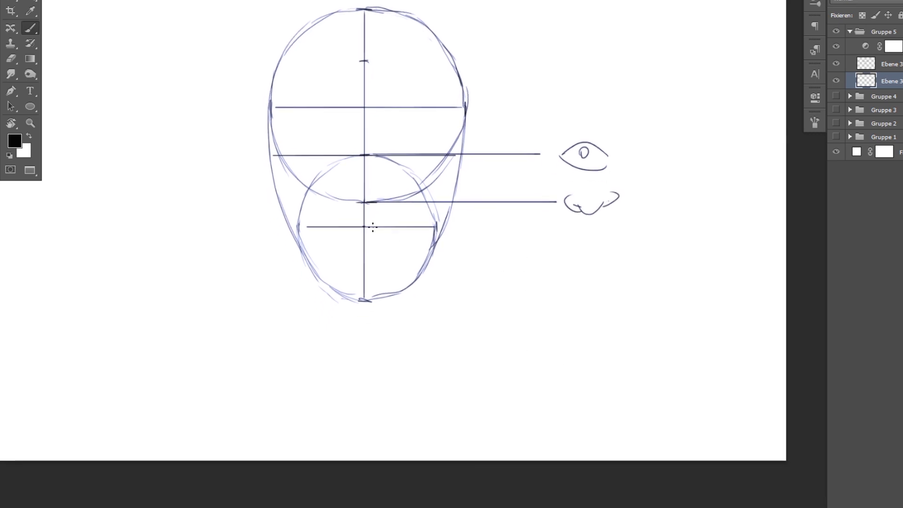
drag(387, 228, 627, 238)
Run a hairline guide out to the right and sketch a hairline arch at its end.
drag(544, 128, 540, 152)
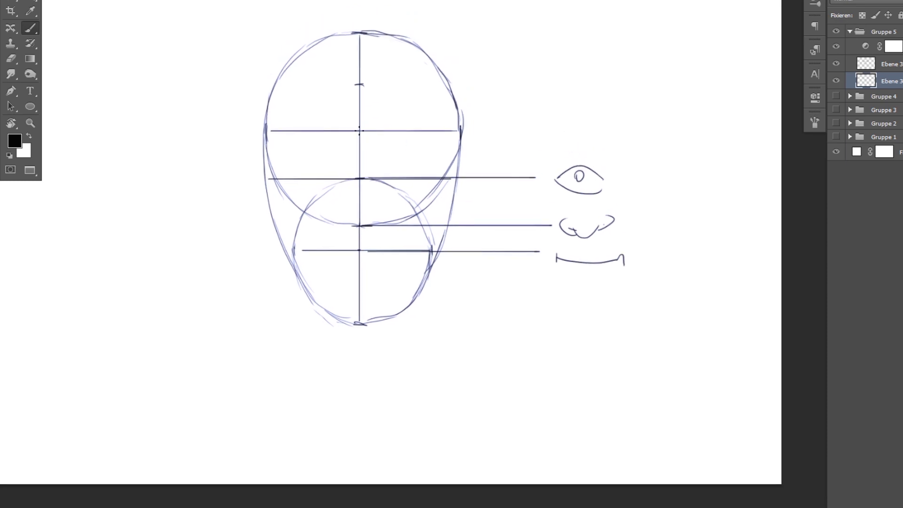
drag(362, 84, 584, 84)
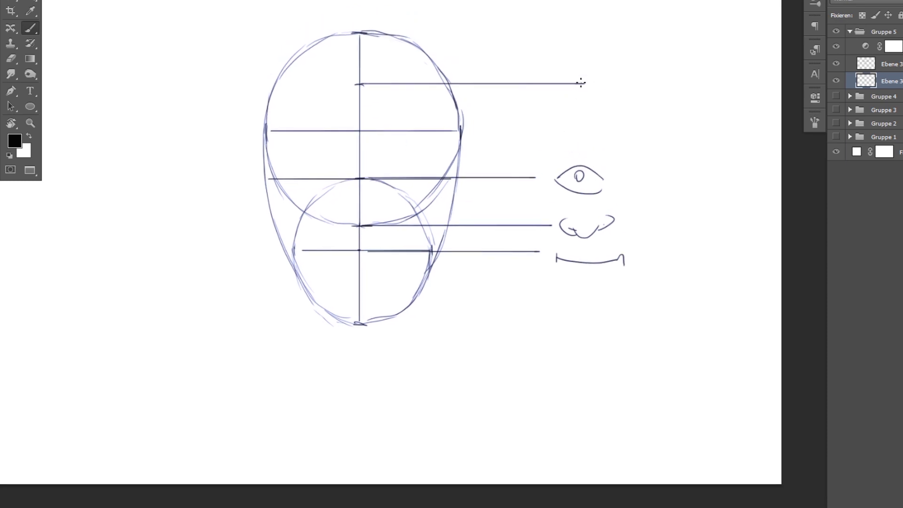
mouse_move(557, 124)
mouse_down()
mouse_move(604, 74)
mouse_move(618, 125)
mouse_up()
Finish the hairline arch, circle both eye positions and drop verticals from them to the mouth line.
drag(600, 76, 562, 109)
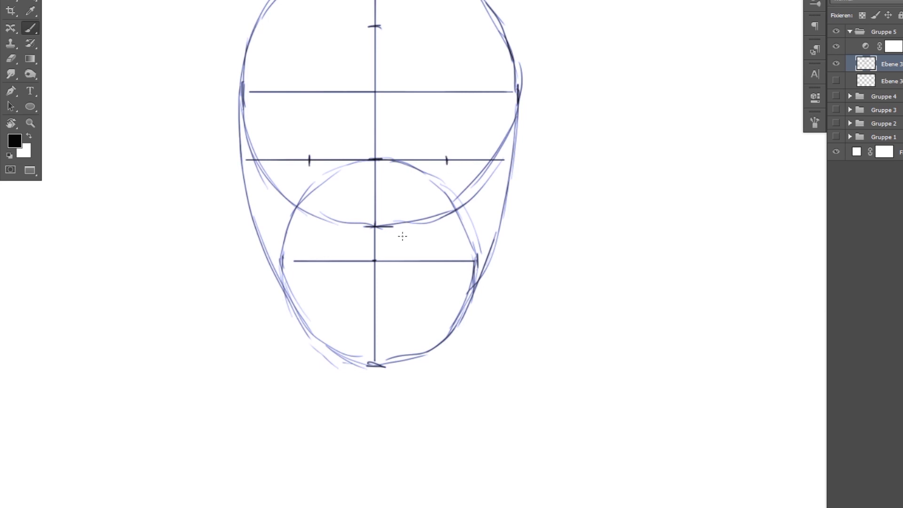
drag(303, 158, 311, 165)
drag(441, 158, 450, 167)
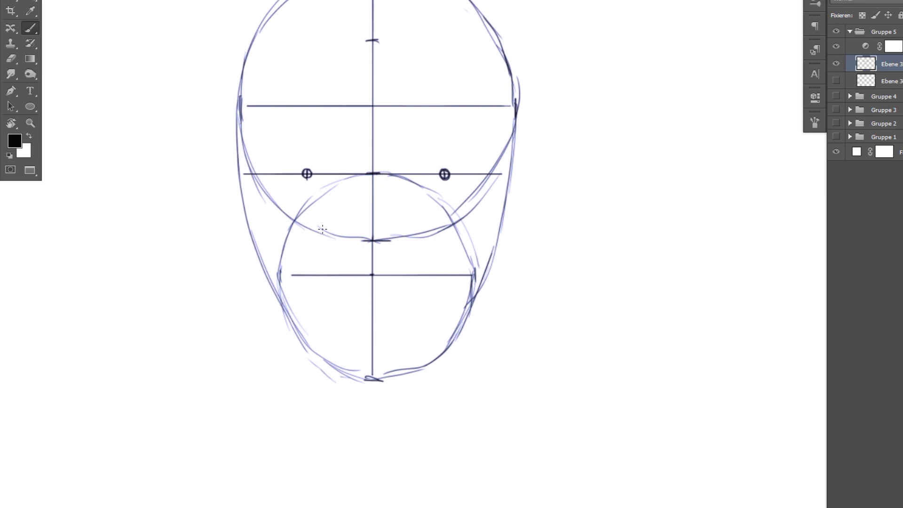
drag(306, 176, 307, 286)
drag(443, 182, 444, 257)
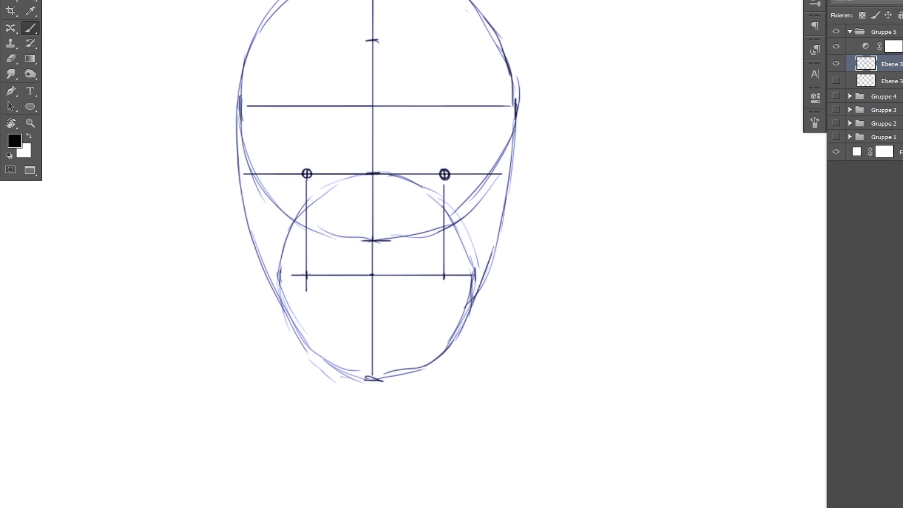
Undo a curve below the mouth, zoom in and add a tick dividing the eye line, then reframe the face.
drag(339, 288, 446, 273)
key(ctrl+z)
key(z)
drag(334, 176, 327, 155)
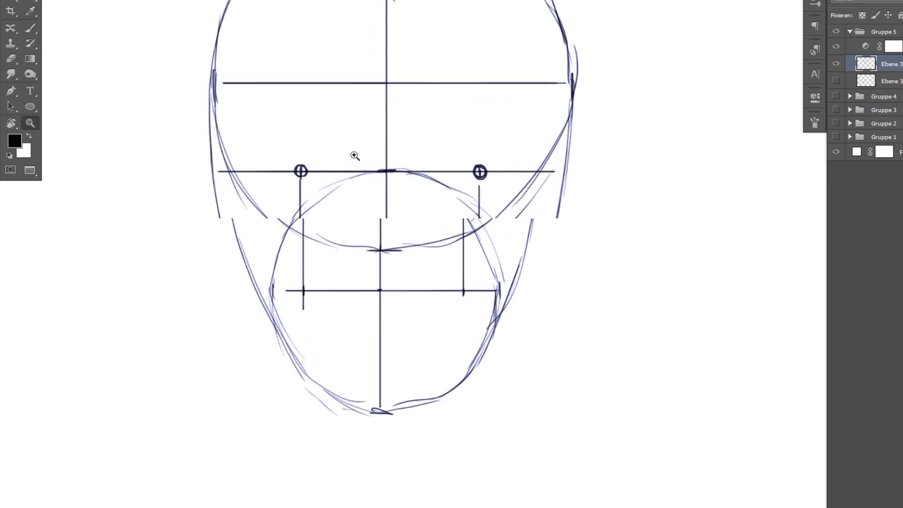
key(b)
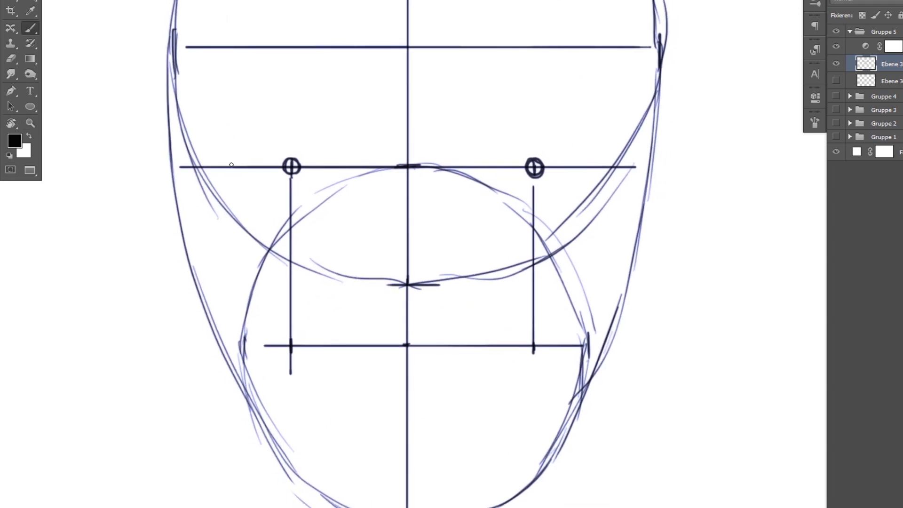
drag(350, 154, 349, 179)
key(z)
mouse_move(481, 226)
mouse_down()
mouse_move(514, 191)
mouse_move(494, 198)
mouse_move(536, 177)
mouse_up()
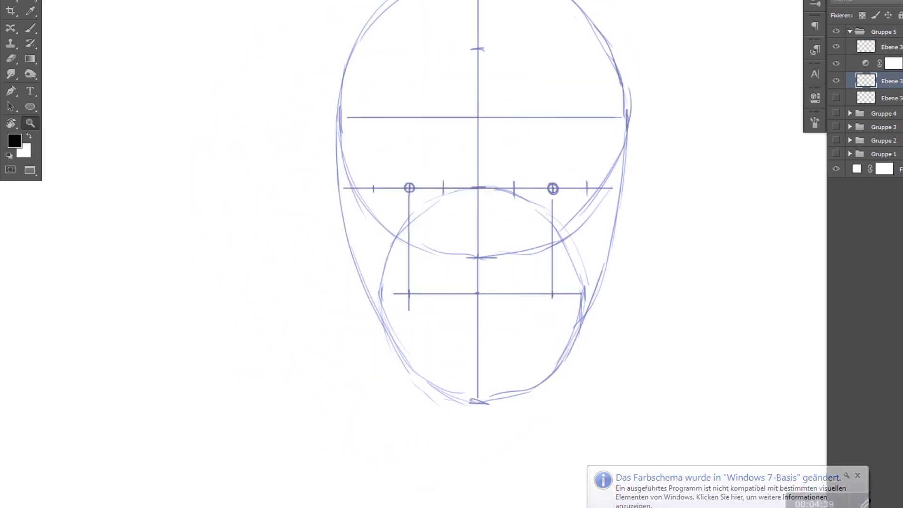
On a new layer, brush practice eyes with irises, both eyebrows, the nose bottom and a curved mouth.
key(ctrl+shift+n)
key(b)
drag(371, 190, 449, 189)
drag(402, 180, 412, 191)
mouse_move(515, 190)
mouse_down()
mouse_move(586, 190)
mouse_move(557, 192)
mouse_up()
drag(363, 165, 430, 137)
drag(374, 137, 434, 137)
drag(522, 130, 571, 168)
drag(525, 126, 586, 160)
drag(457, 247, 496, 253)
drag(410, 285, 411, 307)
mouse_move(411, 290)
mouse_down()
mouse_move(550, 291)
mouse_move(548, 307)
mouse_up()
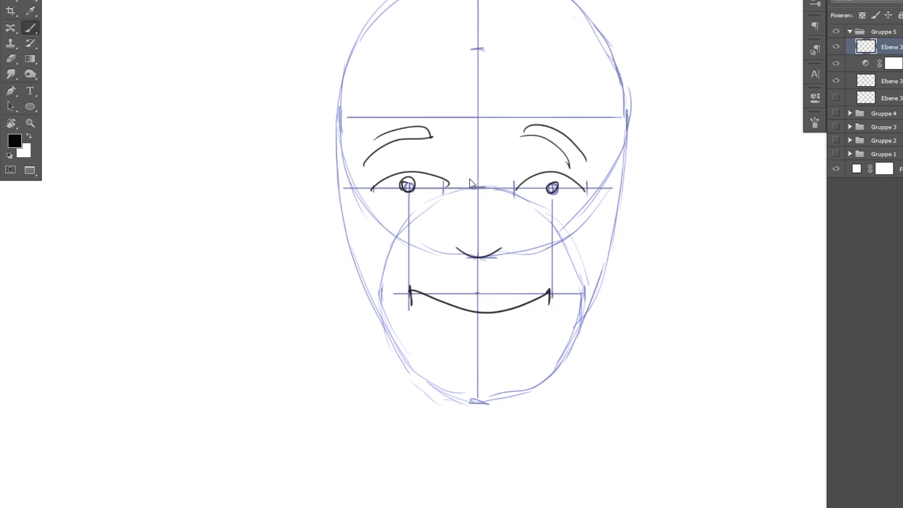
Delete the first attempt and redraw the eyelids, irises, both eyebrows and the mouth line.
key(Delete)
drag(372, 190, 443, 189)
drag(412, 182, 406, 185)
mouse_move(515, 189)
mouse_down()
mouse_move(584, 189)
mouse_move(545, 185)
mouse_up()
drag(376, 141, 442, 160)
drag(515, 158, 587, 147)
drag(517, 145, 587, 138)
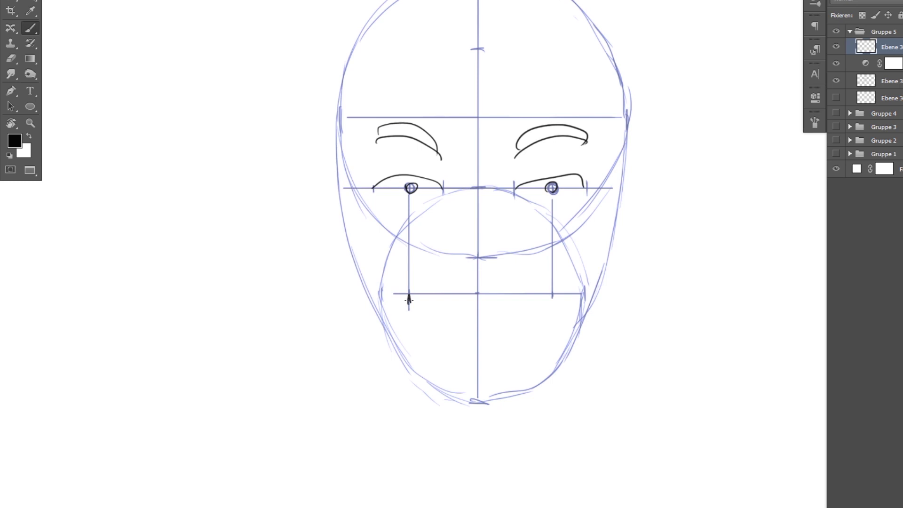
drag(487, 287, 553, 304)
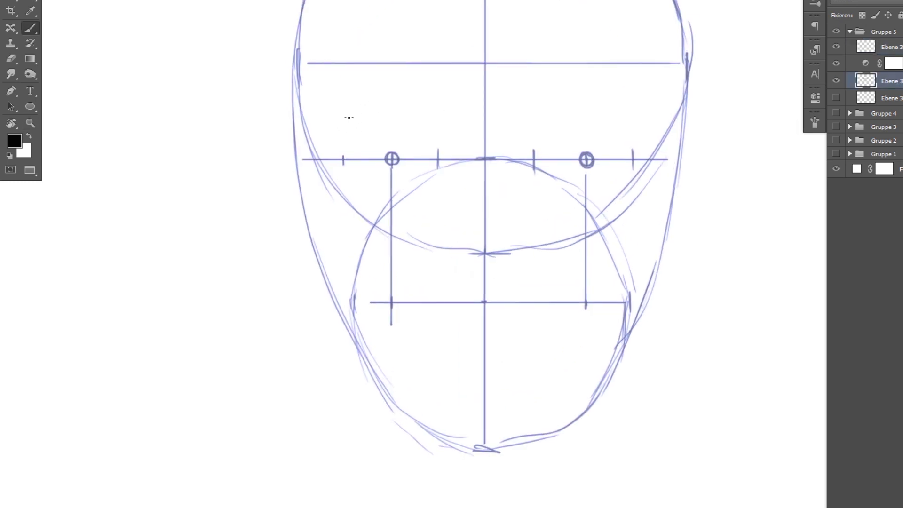
Rotate the canvas view to a comfortable drawing angle and back toward upright.
key(r)
drag(628, 191, 540, 61)
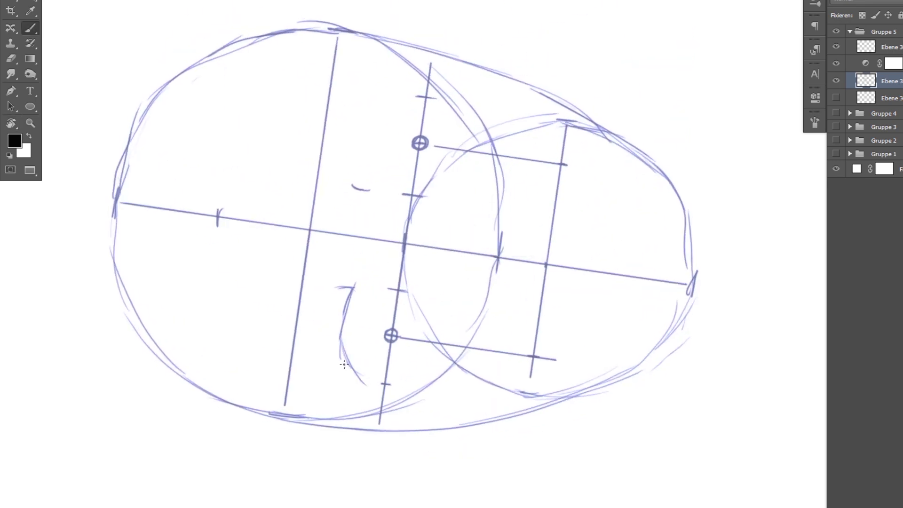
key(r)
drag(332, 308, 633, 265)
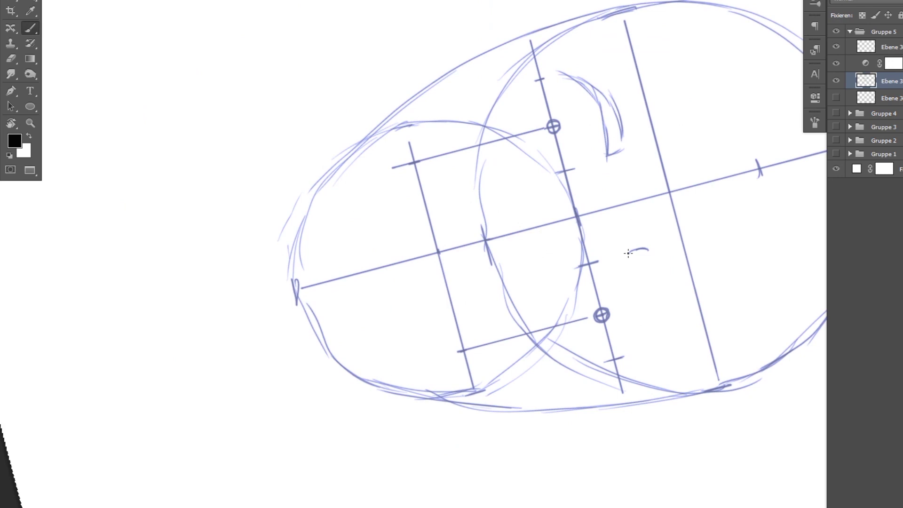
key(r)
drag(606, 212, 486, 211)
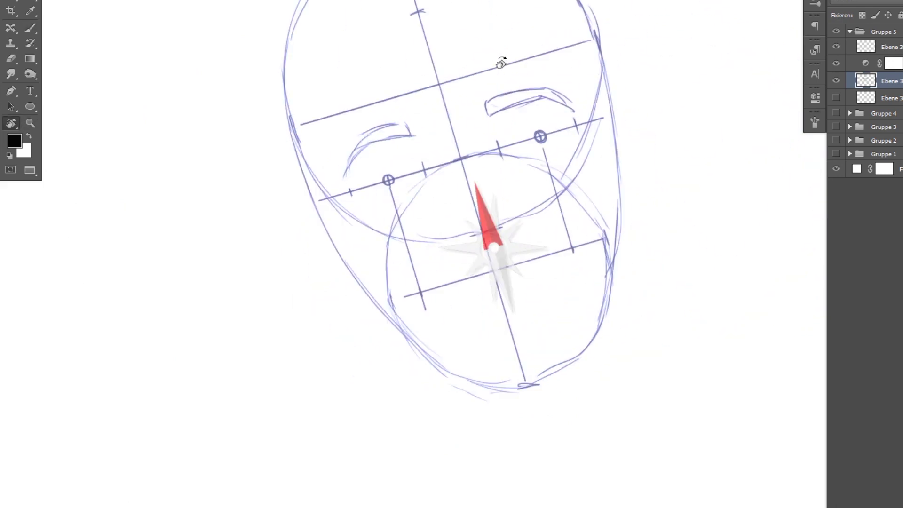
Rework the left eyebrow, alternating eraser and brush to trim and redraw its stroke.
drag(326, 173, 321, 201)
key(b)
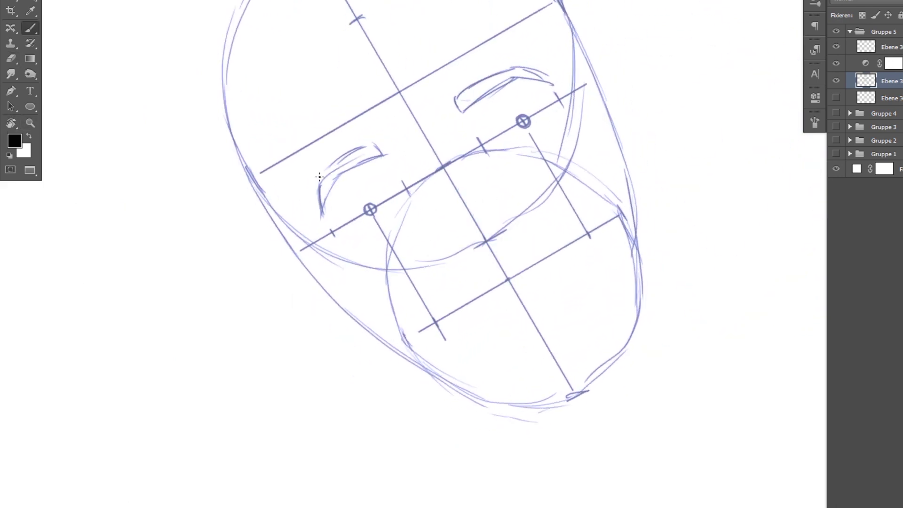
key(e)
mouse_move(381, 148)
mouse_down()
mouse_move(324, 170)
mouse_move(325, 196)
mouse_up()
key(b)
mouse_move(392, 161)
mouse_down()
mouse_move(326, 187)
mouse_move(388, 162)
mouse_up()
key(e)
key(e)
key(b)
drag(328, 184, 394, 154)
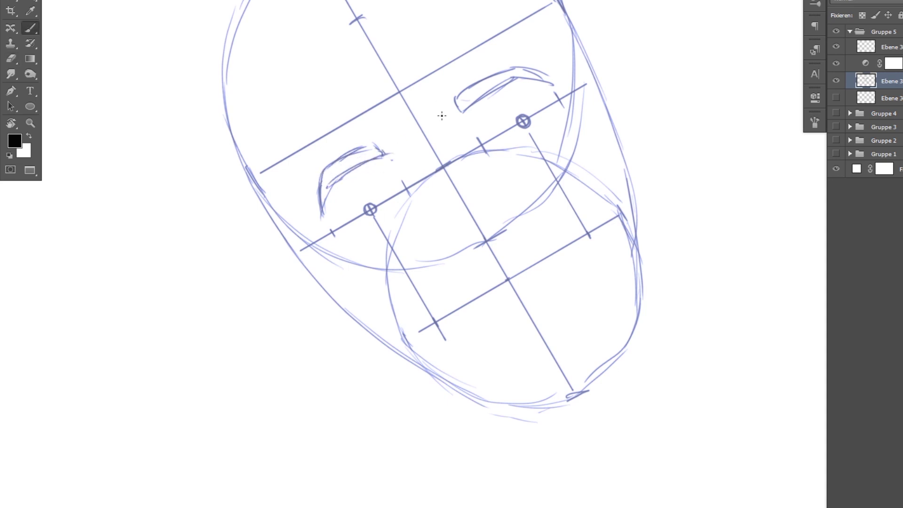
Redraw part of the right eyebrow and rotate the face sketch back upright.
key(r)
drag(603, 104, 578, 85)
key(e)
drag(465, 98, 502, 67)
key(b)
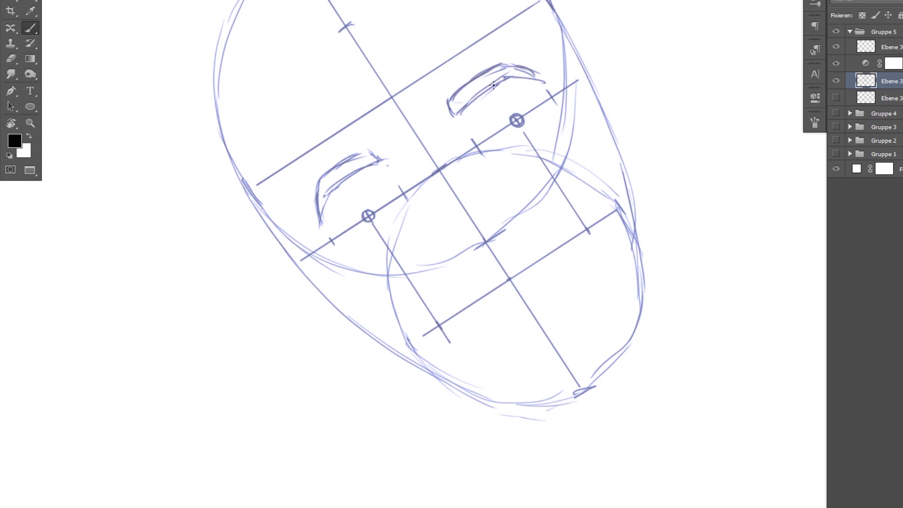
key(r)
drag(539, 88, 494, 163)
key(b)
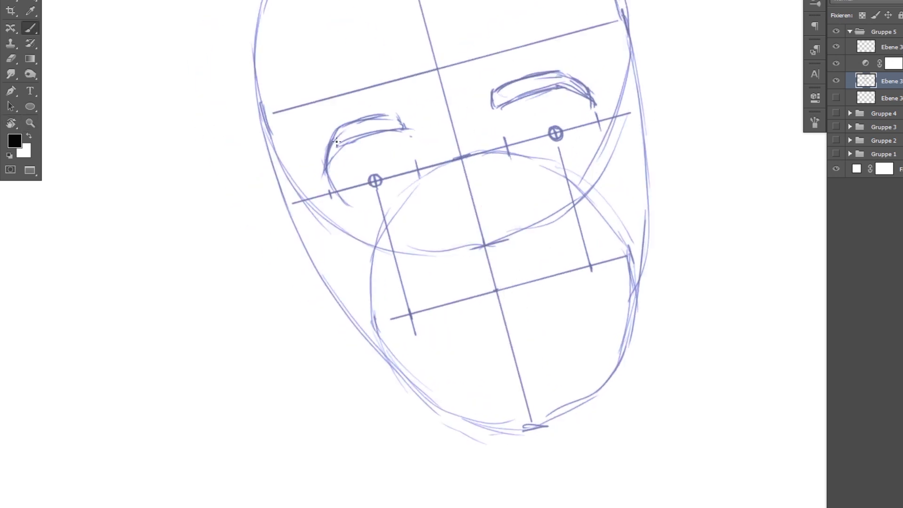
key(r)
drag(494, 211, 494, 268)
scroll(438, 240, down, 3)
Zoom in on the left eye and tilt the view around it for inking.
drag(410, 254, 445, 275)
key(z)
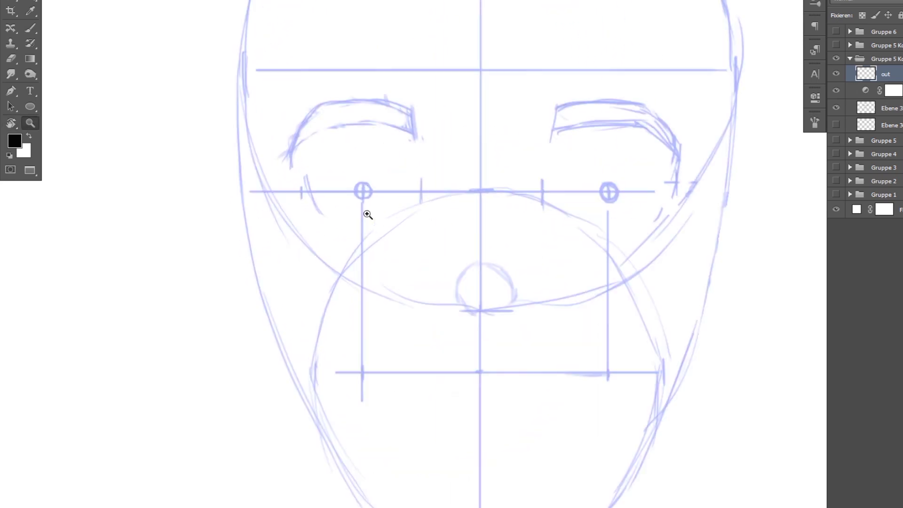
mouse_move(352, 205)
mouse_down()
mouse_move(396, 213)
mouse_move(423, 198)
mouse_up()
key(space)
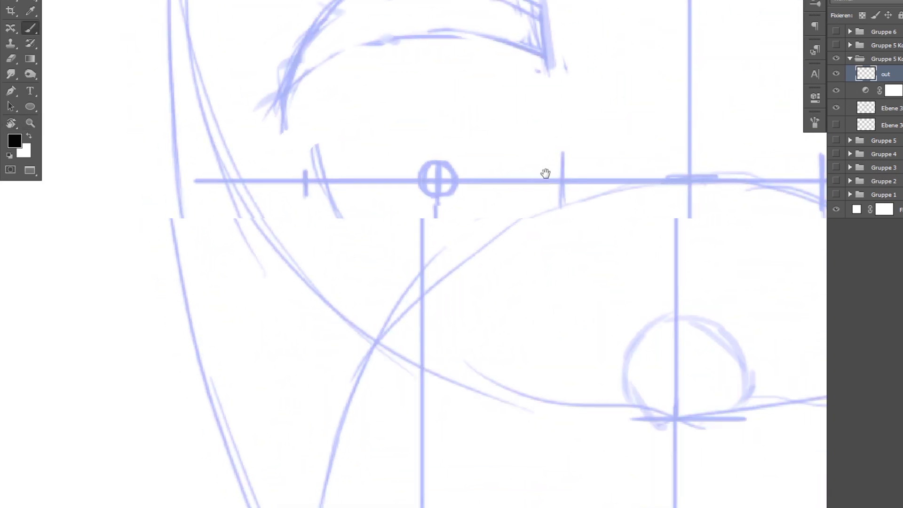
mouse_move(456, 120)
mouse_down()
mouse_move(462, 217)
mouse_move(465, 205)
mouse_move(451, 226)
mouse_move(473, 208)
mouse_move(457, 212)
mouse_move(471, 218)
mouse_move(464, 224)
mouse_up()
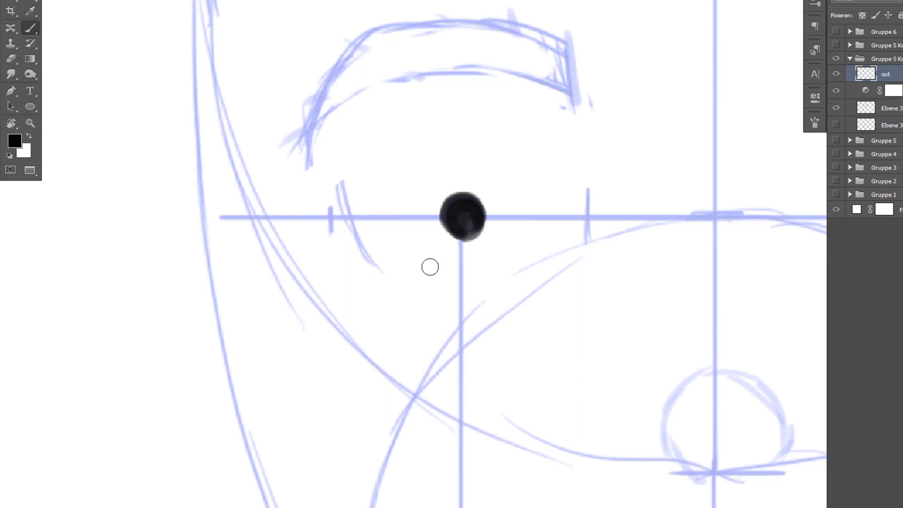
scroll(493, 212, down, 3)
scroll(522, 204, up, 3)
key(r)
mouse_move(606, 149)
mouse_down()
mouse_move(546, 146)
mouse_move(418, 305)
mouse_up()
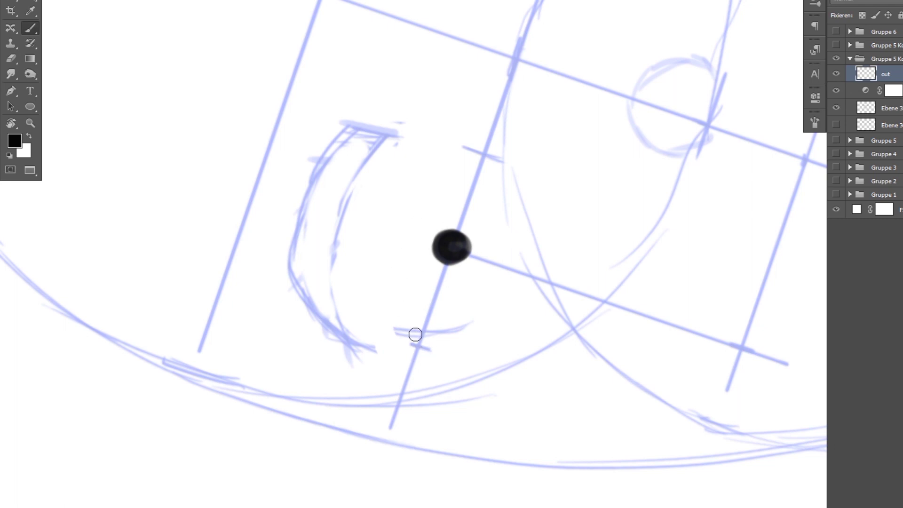
Ink a dark vertical pupil stroke in black, lightening part of it with the eraser.
key(e)
key(b)
drag(423, 325, 426, 346)
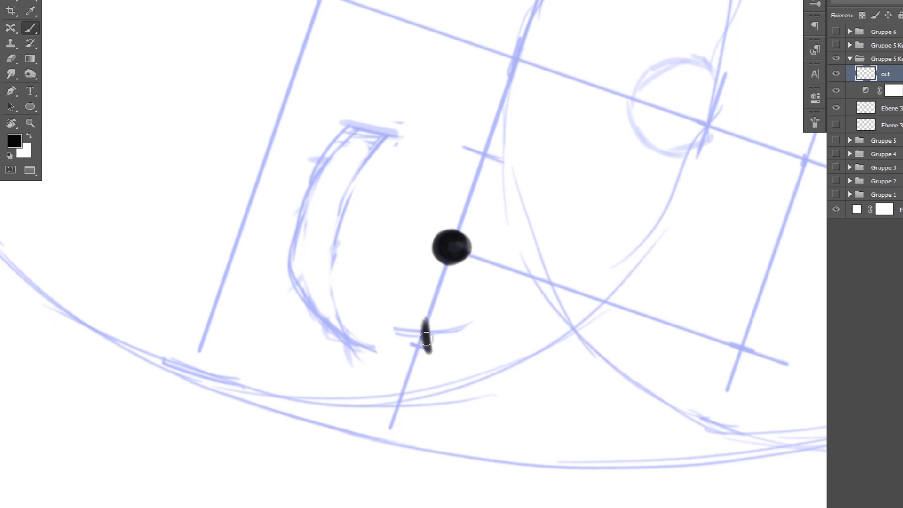
drag(423, 310, 425, 338)
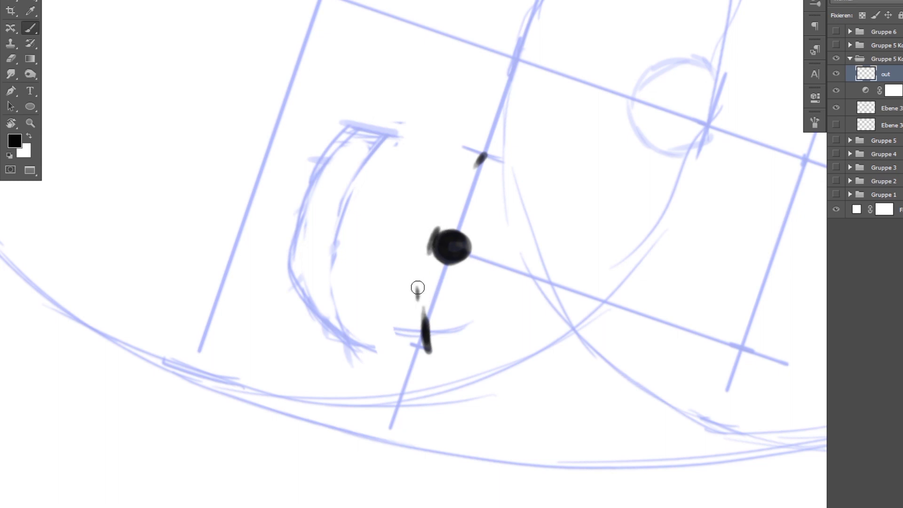
key(e)
mouse_move(426, 311)
mouse_down()
mouse_move(429, 356)
mouse_move(420, 290)
mouse_move(436, 241)
mouse_up()
key(b)
Ink the thick upper eyelid line past the pupil and refine its tail with the view rotated level.
mouse_move(423, 279)
mouse_down()
mouse_move(454, 203)
mouse_move(420, 266)
mouse_move(427, 232)
mouse_move(479, 170)
mouse_up()
key(e)
key(b)
mouse_move(448, 210)
mouse_down()
mouse_move(480, 161)
mouse_move(497, 152)
mouse_up()
key(r)
mouse_move(508, 205)
mouse_down()
mouse_move(646, 286)
mouse_move(638, 275)
mouse_up()
scroll(557, 202, up, 3)
drag(557, 201, 567, 366)
key(b)
mouse_move(633, 246)
mouse_down()
mouse_move(656, 311)
mouse_move(692, 282)
mouse_move(613, 71)
mouse_move(621, 162)
mouse_move(486, 187)
mouse_move(667, 123)
mouse_up()
Draw the grey lower curve of the eye outlining the iris.
key(r)
key(b)
scroll(454, 204, up, 1)
mouse_move(391, 166)
mouse_down()
mouse_move(391, 211)
mouse_move(459, 240)
mouse_move(507, 204)
mouse_move(529, 159)
mouse_move(526, 141)
mouse_move(501, 223)
mouse_up()
key(z)
scroll(501, 223, down, 3)
Ink the right side of the eye outline and darken its left side and the left iris edge.
drag(493, 303, 698, 247)
scroll(572, 187, up, 3)
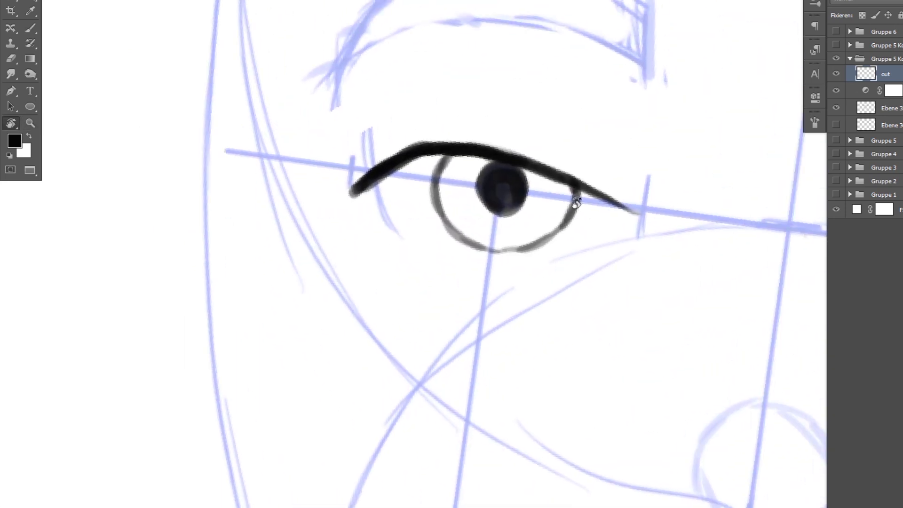
key(b)
drag(573, 186, 550, 240)
key(r)
drag(452, 268, 543, 212)
key(b)
drag(504, 282, 490, 216)
key(Escape)
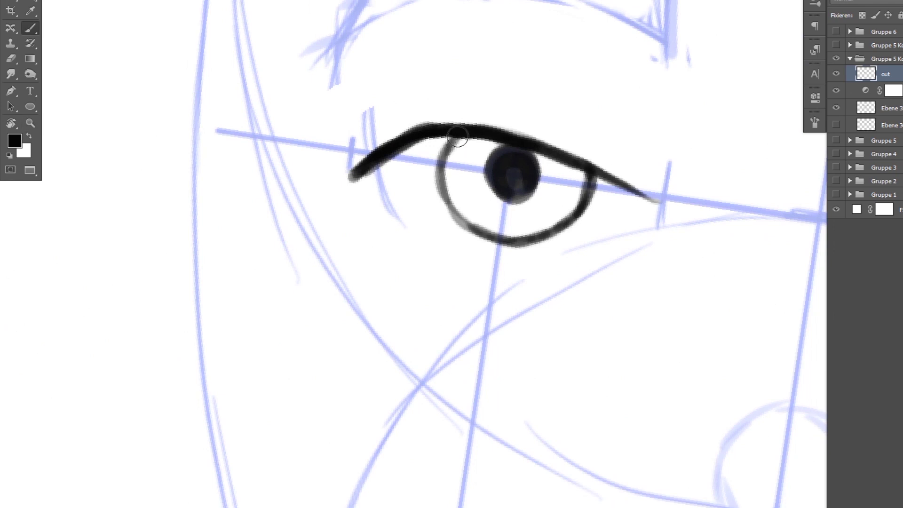
drag(455, 141, 441, 240)
scroll(493, 212, down, 2)
With the eye turned about 90 degrees, darken the left edge of the eye circle.
key(r)
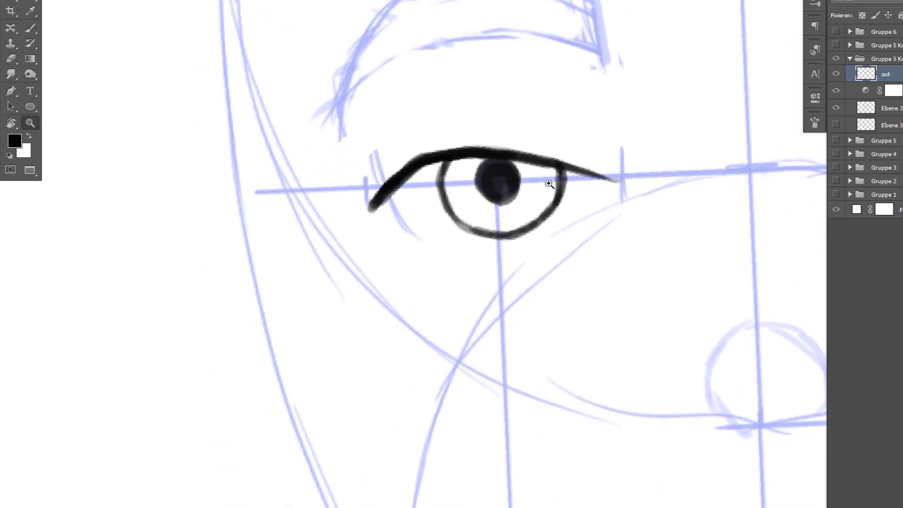
drag(494, 282, 543, 237)
drag(633, 233, 536, 332)
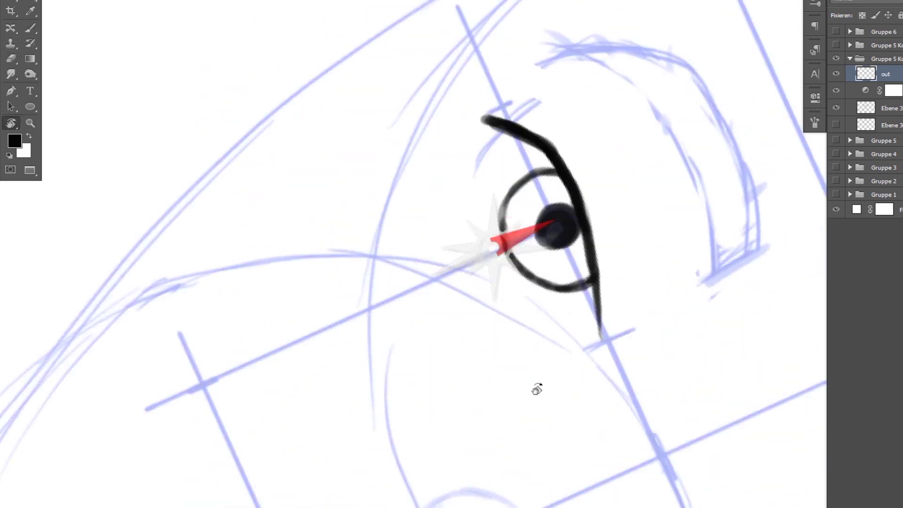
key(b)
key(e)
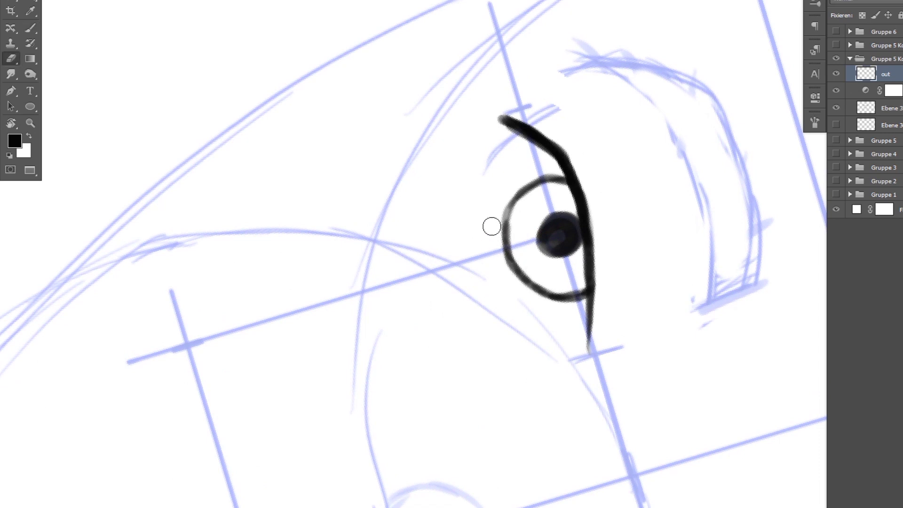
key(b)
drag(504, 218, 511, 259)
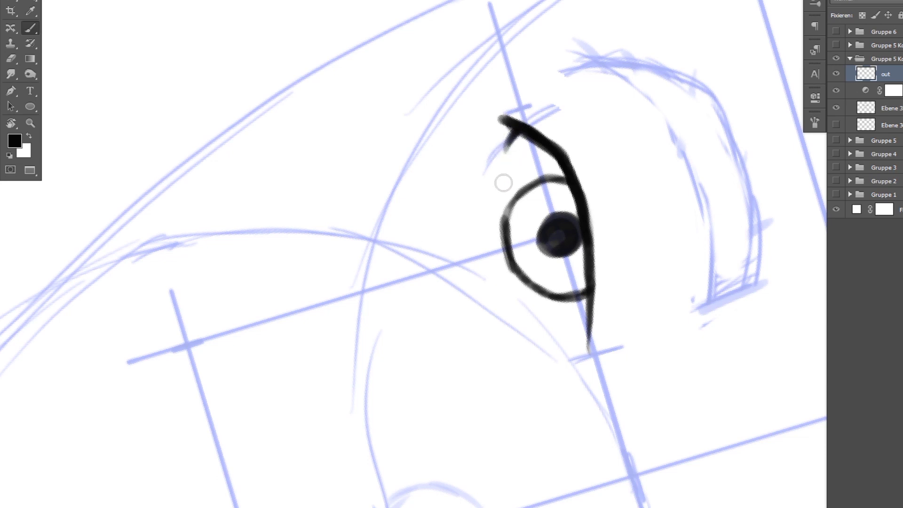
Thicken the lower eyelid into the corner and the upper-left lid arc, closing the almond shape.
key(r)
drag(615, 291, 563, 350)
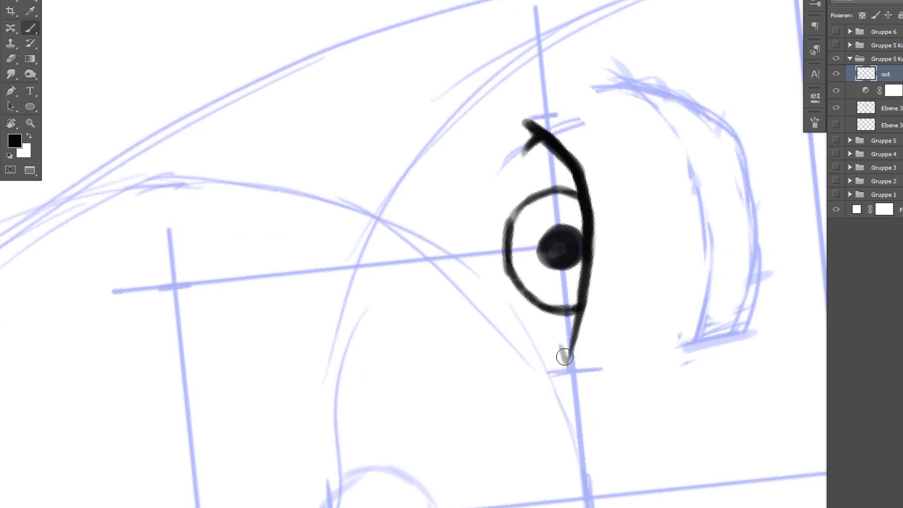
drag(525, 297, 561, 352)
drag(536, 318, 510, 249)
drag(513, 212, 526, 183)
key(e)
key(b)
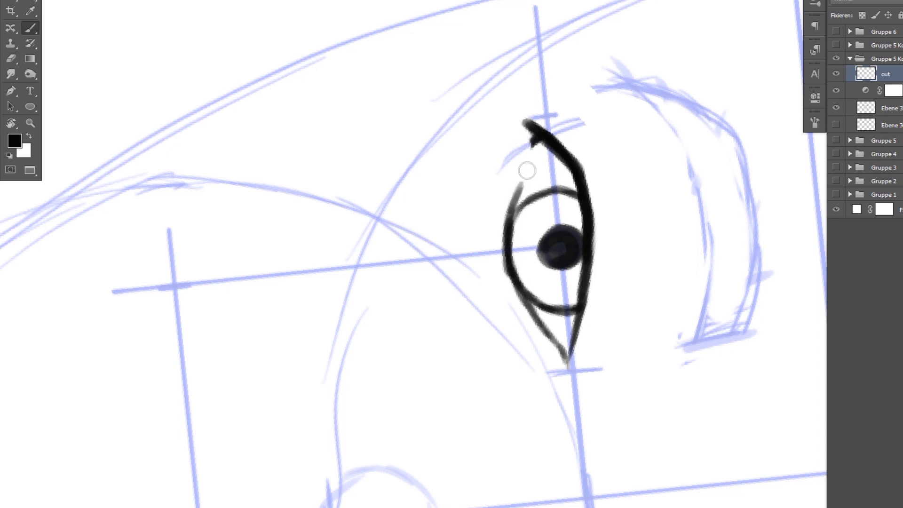
drag(509, 216, 534, 138)
Level the eye in the view and briefly hide the blue sketch layer to check the ink.
key(r)
scroll(558, 233, down, 3)
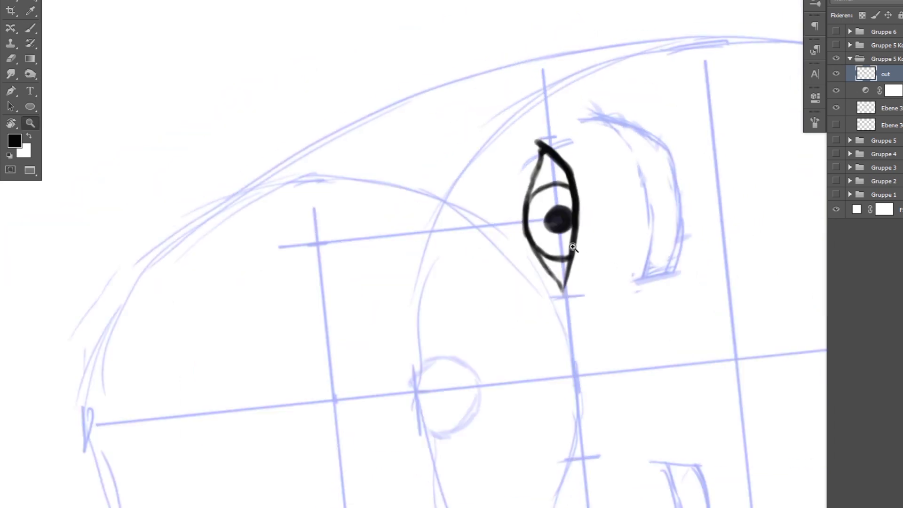
mouse_move(585, 233)
mouse_down()
mouse_move(494, 241)
mouse_move(776, 106)
mouse_up()
click(836, 108)
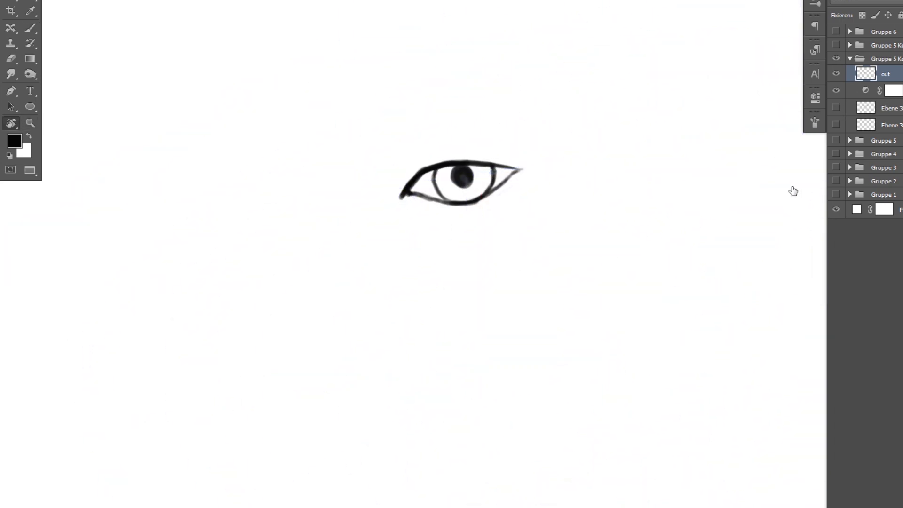
click(836, 108)
scroll(459, 184, up, 5)
Add short black strokes at the eye corner and re-angle the view around the eye.
key(b)
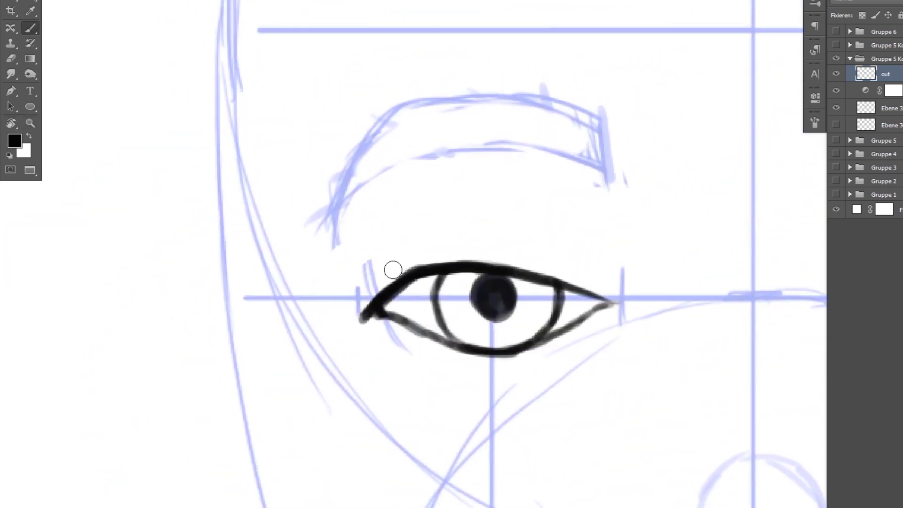
drag(377, 279, 410, 255)
key(r)
mouse_move(550, 211)
mouse_down()
mouse_move(593, 118)
mouse_move(600, 184)
mouse_up()
Draw a thinner crease line arching above the upper eyelid, lengthening and darkening it.
key(b)
mouse_move(493, 182)
mouse_down()
mouse_move(499, 150)
mouse_move(500, 275)
mouse_up()
drag(491, 198, 505, 300)
drag(488, 218, 518, 324)
drag(498, 268, 529, 332)
drag(504, 303, 546, 350)
Return the view upright and make the blue sketch layer active.
key(r)
mouse_move(515, 240)
mouse_down()
mouse_move(576, 379)
mouse_move(782, 165)
mouse_up()
click(836, 107)
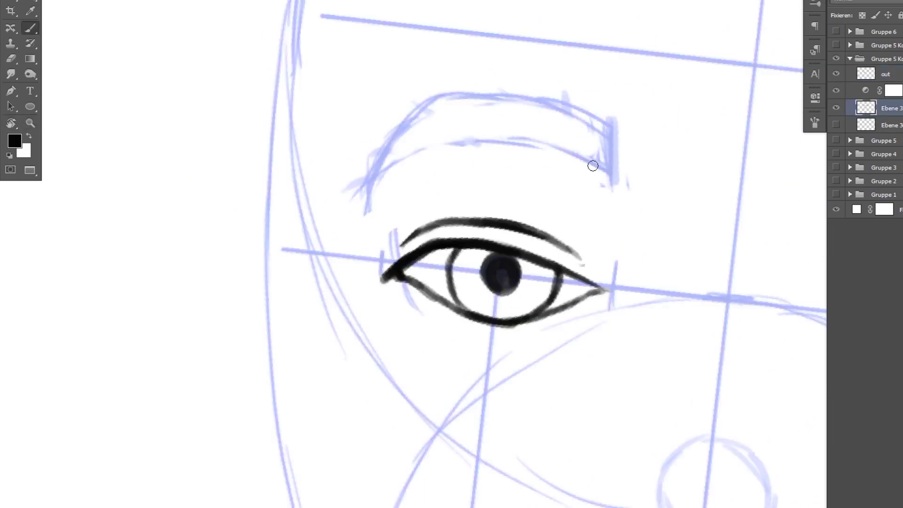
Sketch diagonal hatch guides inside the left eyebrow on the sketch layer.
drag(557, 104, 564, 150)
drag(502, 95, 531, 138)
drag(449, 114, 487, 139)
drag(404, 130, 431, 145)
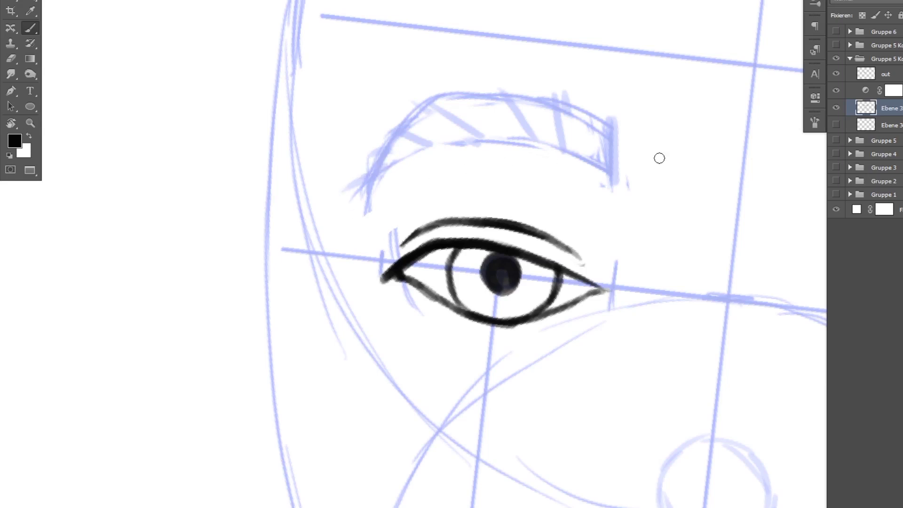
On the 'out' layer, ink dark diagonal hatch strokes across the eyebrow from right end to left end.
key(alt+bracketright)
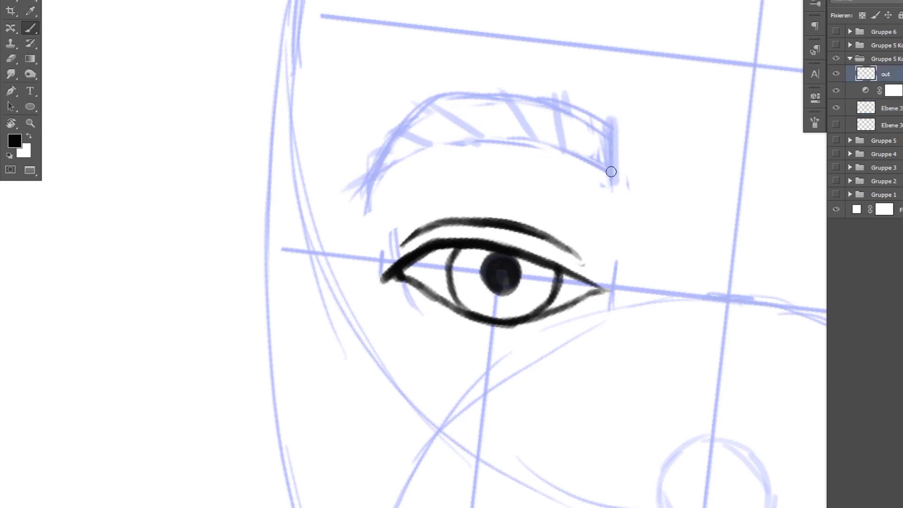
drag(606, 113, 604, 169)
mouse_move(585, 117)
mouse_down()
mouse_move(589, 159)
mouse_move(578, 156)
mouse_up()
mouse_move(557, 107)
mouse_down()
mouse_move(564, 154)
mouse_move(542, 144)
mouse_up()
drag(517, 104, 537, 145)
drag(502, 100, 526, 141)
mouse_move(490, 98)
mouse_down()
mouse_move(509, 141)
mouse_move(499, 144)
mouse_up()
drag(455, 97, 487, 142)
mouse_move(437, 100)
mouse_down()
mouse_move(472, 139)
mouse_move(458, 139)
mouse_up()
drag(415, 114, 445, 141)
mouse_move(398, 131)
mouse_down()
mouse_move(434, 143)
mouse_move(367, 184)
mouse_move(361, 205)
mouse_up()
key(z)
scroll(549, 283, down, 3)
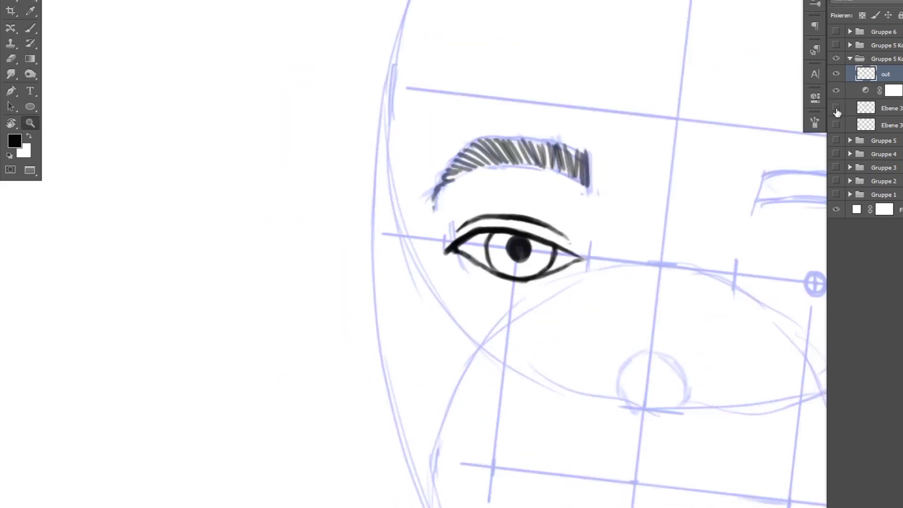
scroll(495, 247, up, 3)
On a new layer, paint grey radial streaks across the iris and darken them.
drag(452, 198, 493, 240)
key(ctrl+shift+n)
key(b)
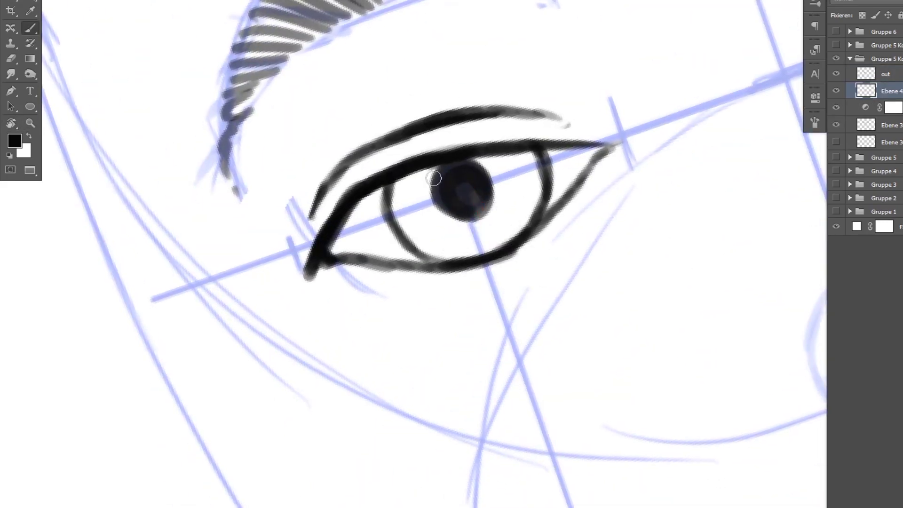
drag(443, 176, 396, 201)
mouse_move(451, 194)
mouse_down()
mouse_move(402, 232)
mouse_move(452, 254)
mouse_up()
drag(473, 212, 529, 212)
mouse_move(491, 191)
mouse_down()
mouse_move(540, 187)
mouse_move(540, 166)
mouse_up()
drag(487, 166, 525, 150)
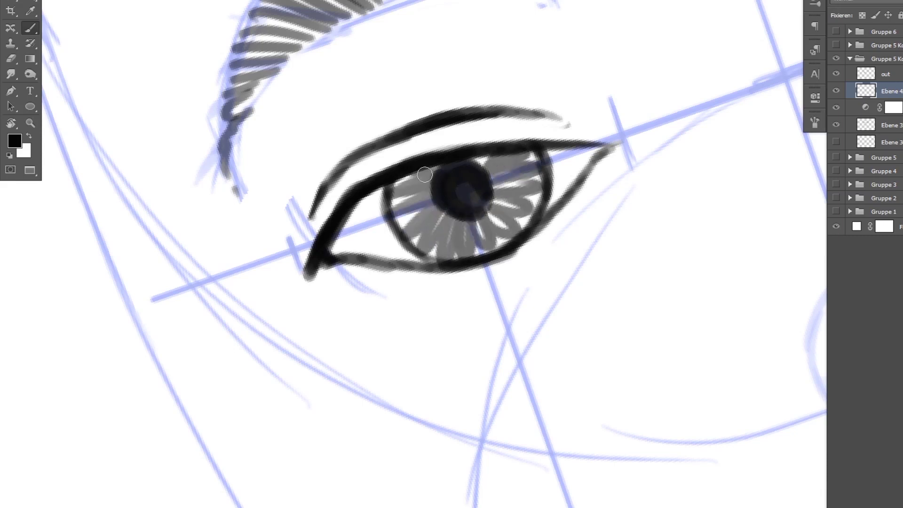
mouse_move(422, 176)
mouse_down()
mouse_move(395, 198)
mouse_move(398, 226)
mouse_up()
mouse_move(444, 208)
mouse_down()
mouse_move(458, 258)
mouse_move(511, 224)
mouse_move(526, 226)
mouse_up()
drag(490, 194, 539, 201)
mouse_move(487, 176)
mouse_down()
mouse_move(543, 169)
mouse_move(522, 152)
mouse_up()
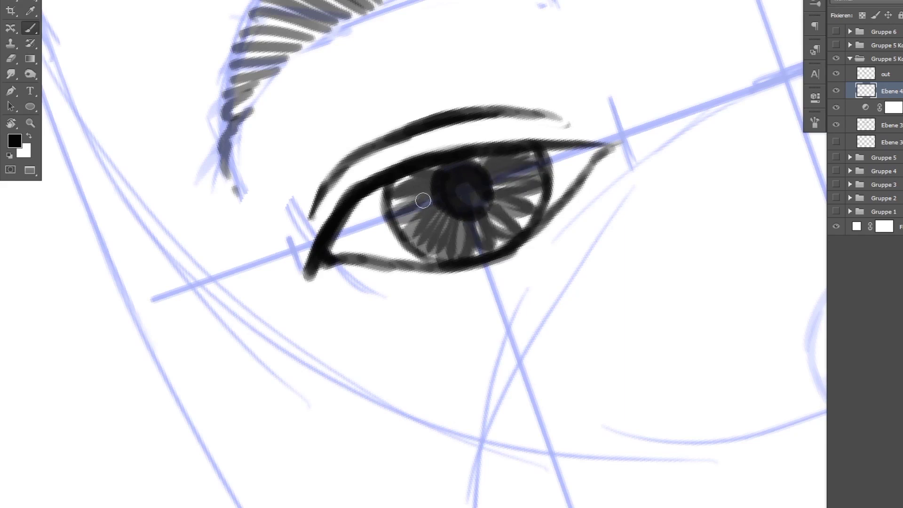
Layer white streaks over the iris, then repaint dark streaks around it in black.
key(x)
mouse_move(423, 176)
mouse_down()
mouse_move(395, 212)
mouse_move(405, 240)
mouse_up()
mouse_move(448, 215)
mouse_down()
mouse_move(441, 250)
mouse_move(480, 251)
mouse_up()
drag(487, 219, 522, 232)
drag(494, 191, 536, 176)
key(x)
mouse_move(423, 177)
mouse_down()
mouse_move(396, 205)
mouse_move(424, 250)
mouse_up()
drag(459, 212, 501, 253)
drag(487, 212, 532, 226)
mouse_move(494, 176)
mouse_down()
mouse_move(539, 152)
mouse_move(698, 226)
mouse_up()
Undo the last dark streaks, then paint a white catchlight on the pupil on another new layer.
key(z)
scroll(561, 134, down, 5)
scroll(561, 134, up, 6)
key(ctrl+z)
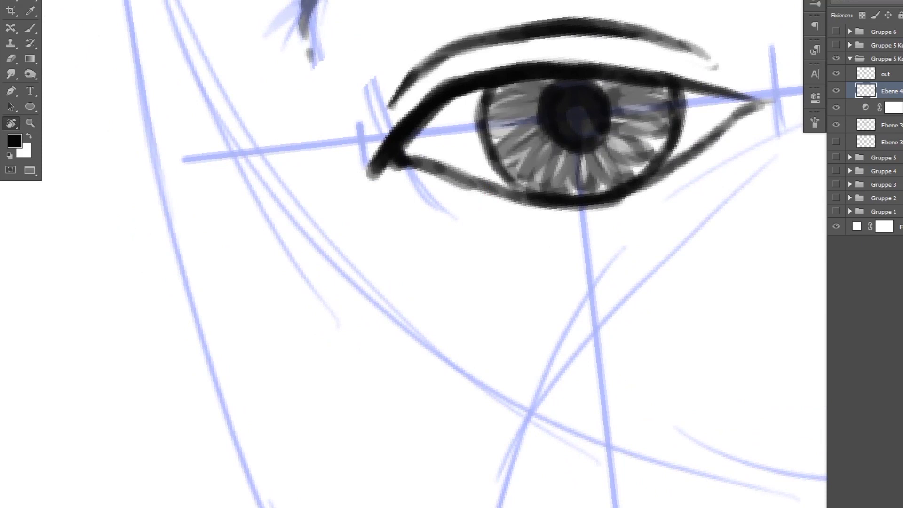
key(ctrl+shift+n)
key(x)
drag(606, 105, 594, 114)
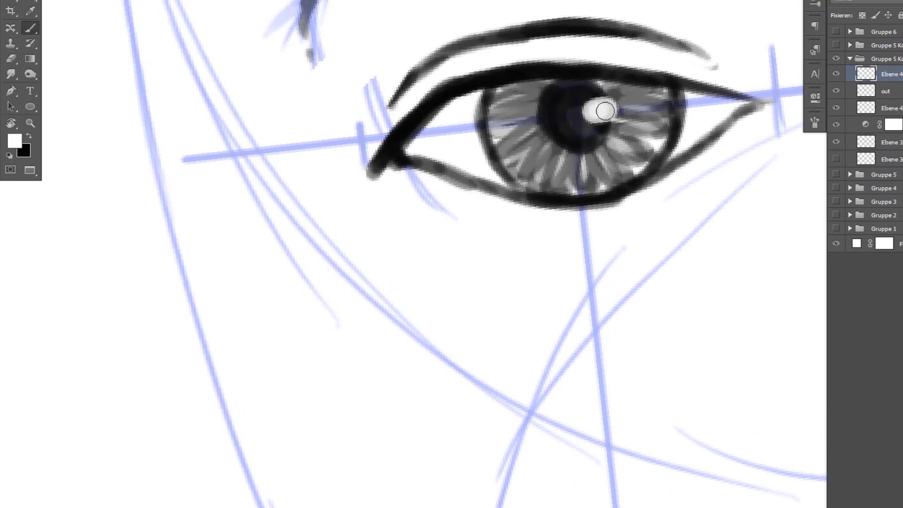
key(z)
mouse_move(629, 206)
mouse_down()
mouse_move(493, 211)
mouse_move(572, 197)
mouse_up()
Dab a dark pupil dot for the right eye and ink a first stroke along its guideline.
key(b)
right_click(599, 192)
key(Escape)
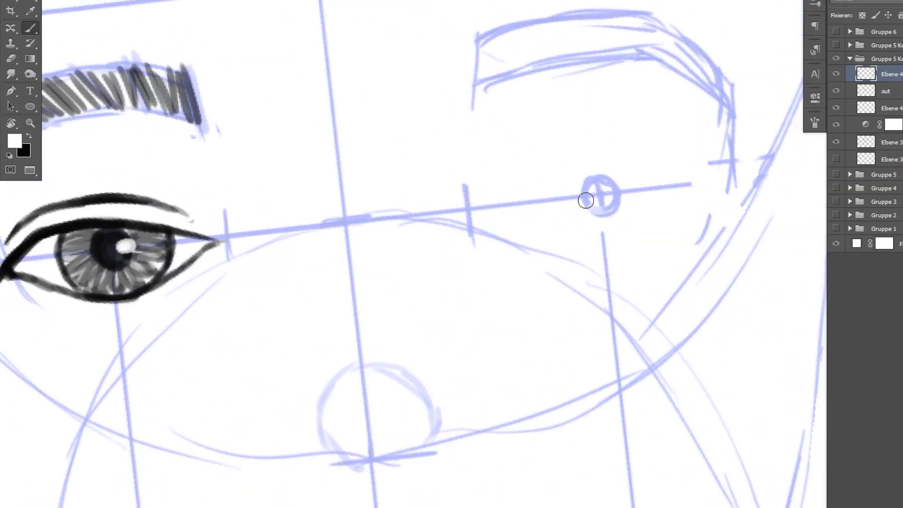
click(601, 192)
key(space)
key(r)
mouse_move(635, 169)
mouse_down()
mouse_move(494, 212)
mouse_move(606, 92)
mouse_up()
scroll(593, 44, up, 2)
Ink the right eye's upper and lower eyelids and inner contour, rotating the canvas per stroke.
key(r)
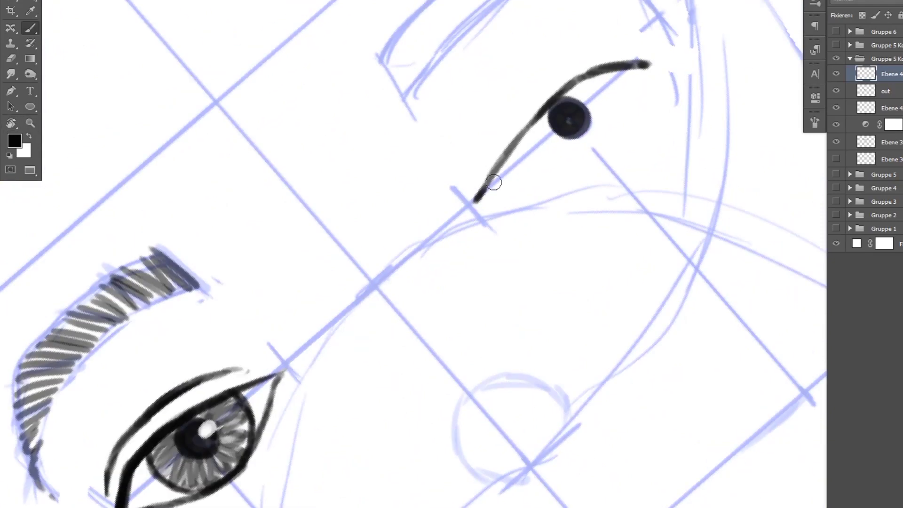
drag(479, 201, 578, 78)
key(r)
scroll(714, 252, up, 2)
scroll(714, 251, down, 2)
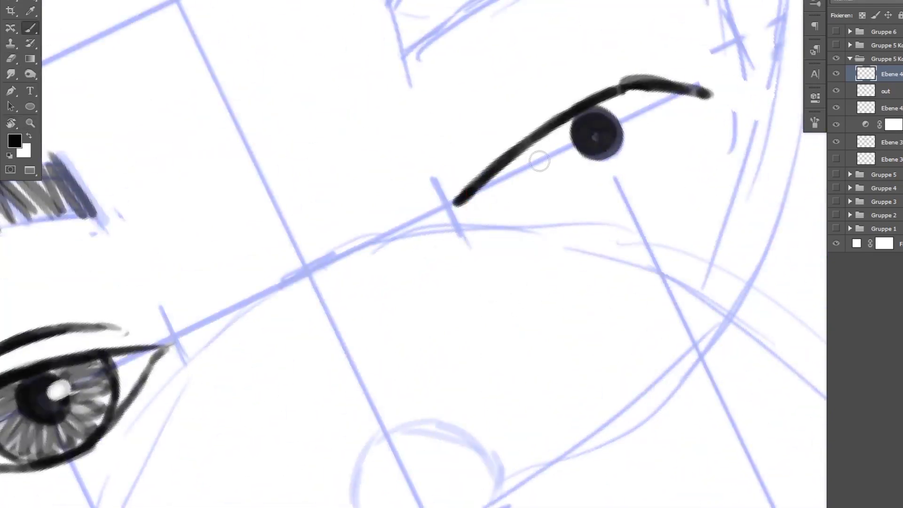
drag(522, 184, 663, 85)
key(r)
mouse_move(494, 296)
mouse_down()
mouse_move(494, 247)
mouse_move(536, 177)
mouse_up()
scroll(494, 211, down, 2)
key(r)
drag(557, 381, 606, 413)
drag(542, 365, 523, 219)
key(r)
scroll(579, 226, down, 2)
scroll(578, 226, up, 2)
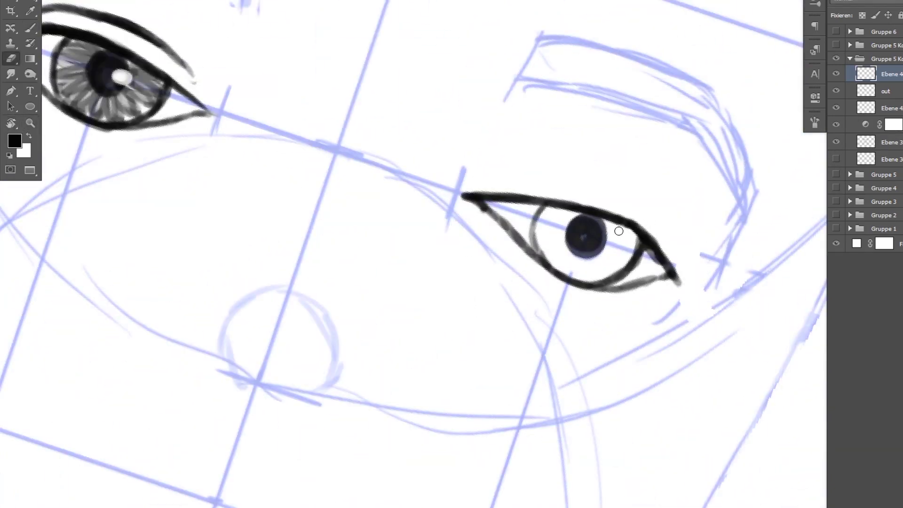
Draw the crease line arching above the right eye.
key(r)
drag(536, 106, 452, 71)
mouse_move(504, 169)
mouse_down()
mouse_move(607, 114)
mouse_move(663, 124)
mouse_up()
key(r)
scroll(494, 212, down, 2)
mouse_move(494, 211)
mouse_down()
mouse_move(452, 142)
mouse_move(564, 247)
mouse_up()
On the 'out' layer, undo an accidental move, adjust the brush and hatch in the right eyebrow.
click(877, 88)
drag(614, 90, 596, 162)
key(ctrl+z)
right_click(634, 176)
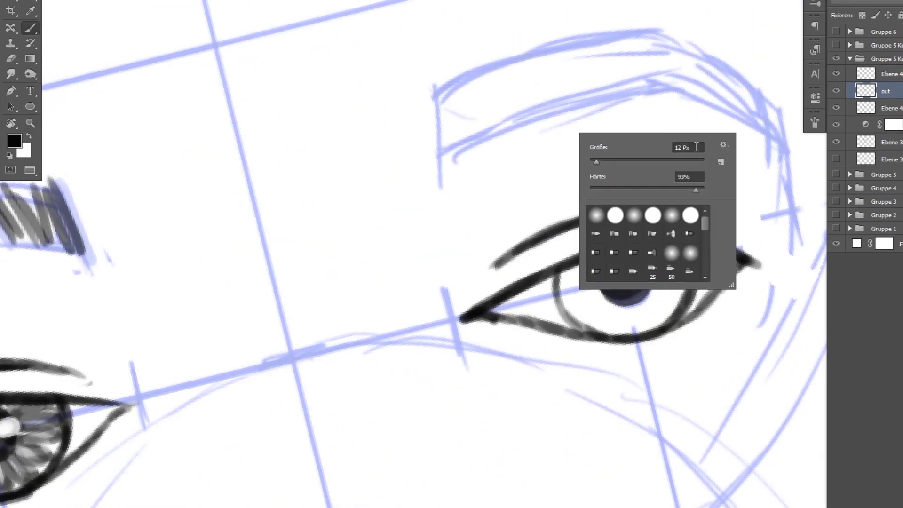
drag(494, 92, 551, 148)
mouse_move(550, 84)
mouse_down()
mouse_move(676, 101)
mouse_move(748, 169)
mouse_up()
scroll(494, 211, down, 2)
scroll(494, 212, up, 2)
Shade the right iris, add its white highlight on the highlight layer, and return to 'out' in black.
mouse_move(607, 191)
mouse_down()
mouse_move(690, 210)
mouse_move(607, 212)
mouse_move(691, 233)
mouse_move(684, 239)
mouse_up()
click(876, 74)
key(x)
click(663, 201)
scroll(494, 233, down, 3)
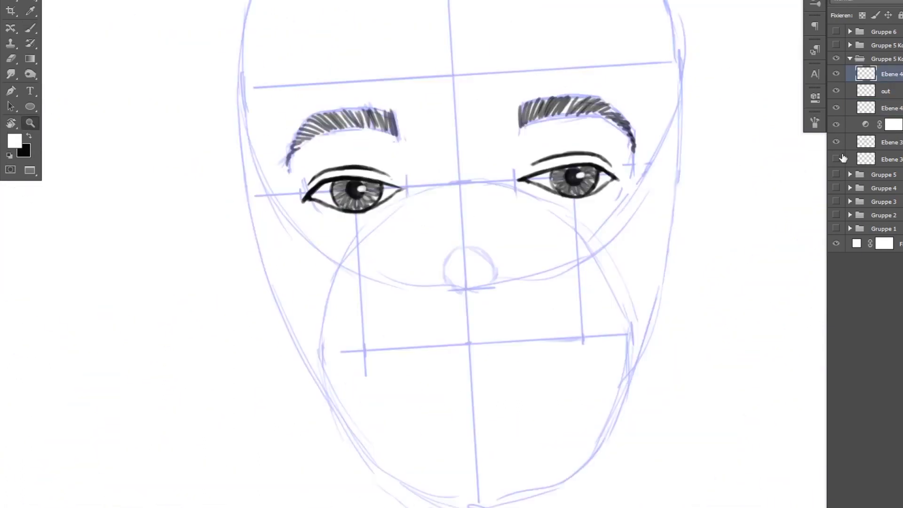
scroll(480, 268, up, 2)
click(877, 91)
key(x)
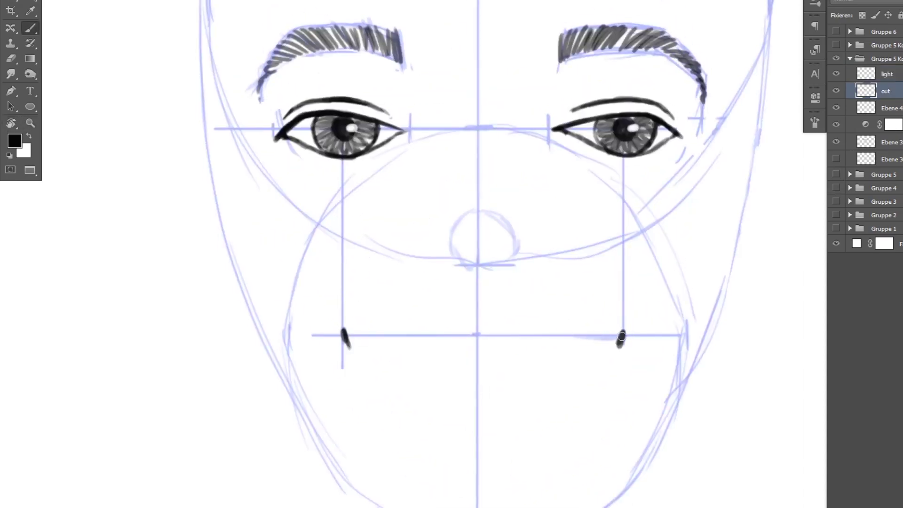
Zoom to the lower face and draw the curved mouth line between the corner marks.
key(z)
click(475, 285)
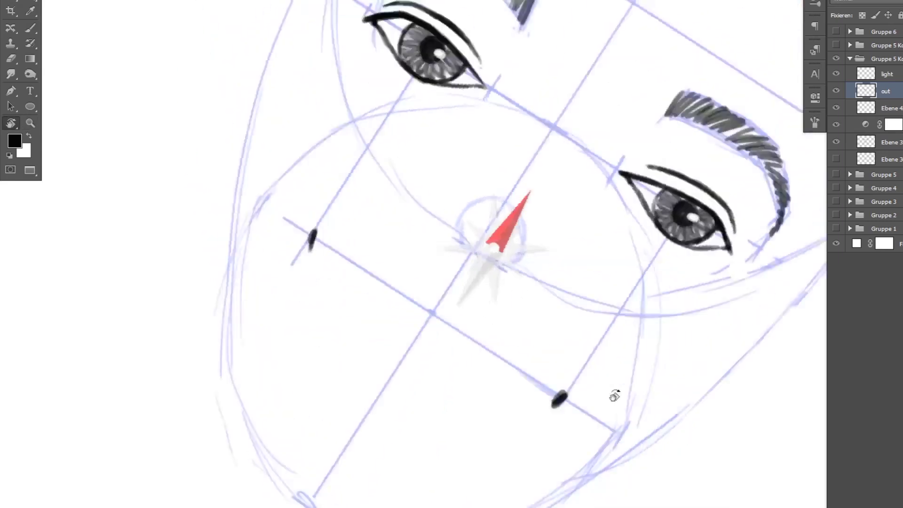
drag(611, 398, 360, 236)
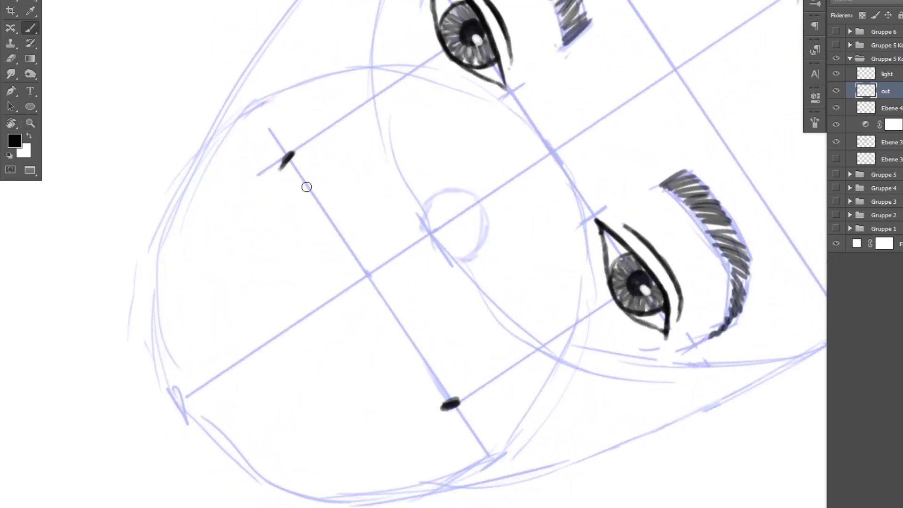
drag(287, 157, 450, 401)
key(z)
scroll(483, 281, down, 2)
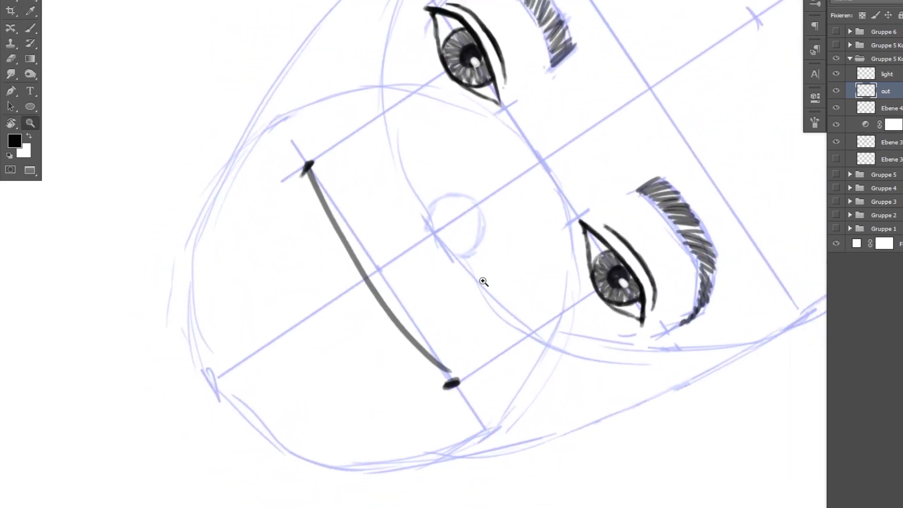
Check the mouth line with the sketch guides hidden and the canvas reset upright.
click(838, 144)
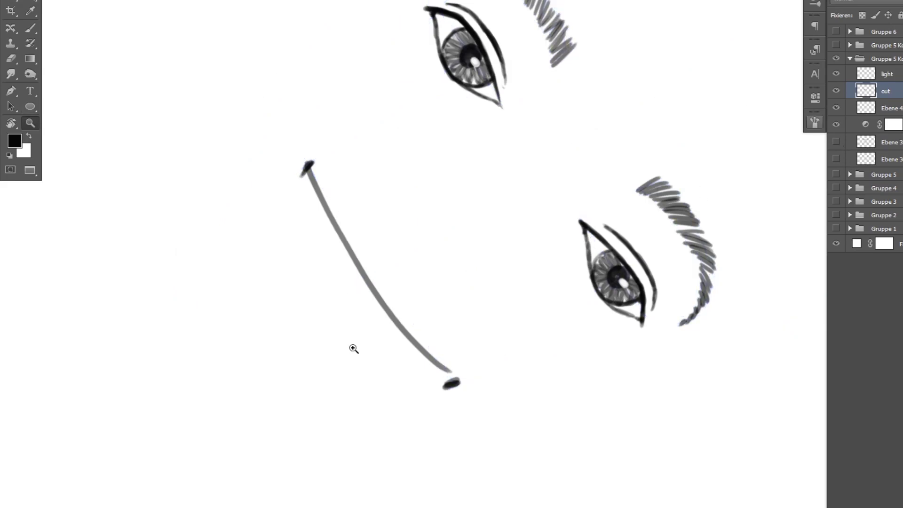
key(Escape)
scroll(521, 264, up, 3)
scroll(484, 303, up, 2)
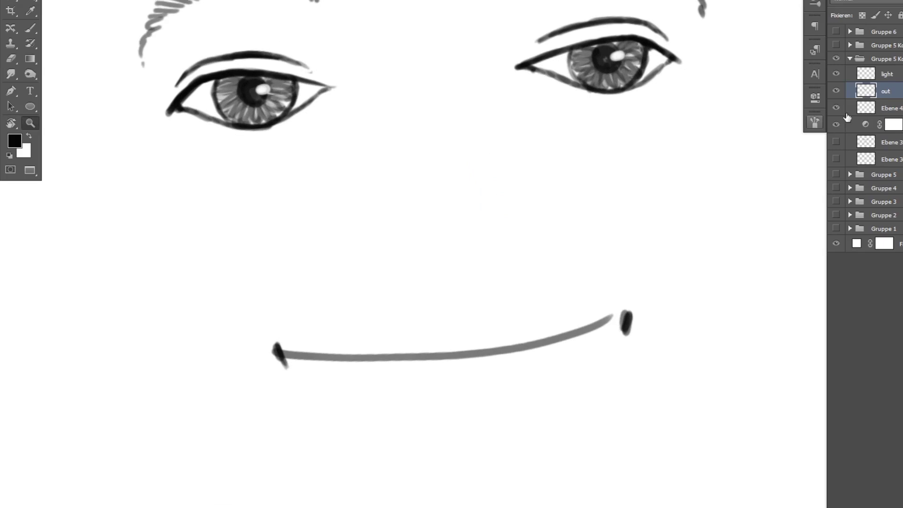
click(835, 144)
Erase part of the mouth line's middle for reshaping.
drag(452, 353, 493, 233)
key(e)
mouse_move(393, 264)
mouse_down()
mouse_move(361, 243)
mouse_move(363, 254)
mouse_move(358, 213)
mouse_up()
key(b)
Ink the upper lip line with its lower edge, darkened corner and central dip.
key(z)
alt+click(399, 206)
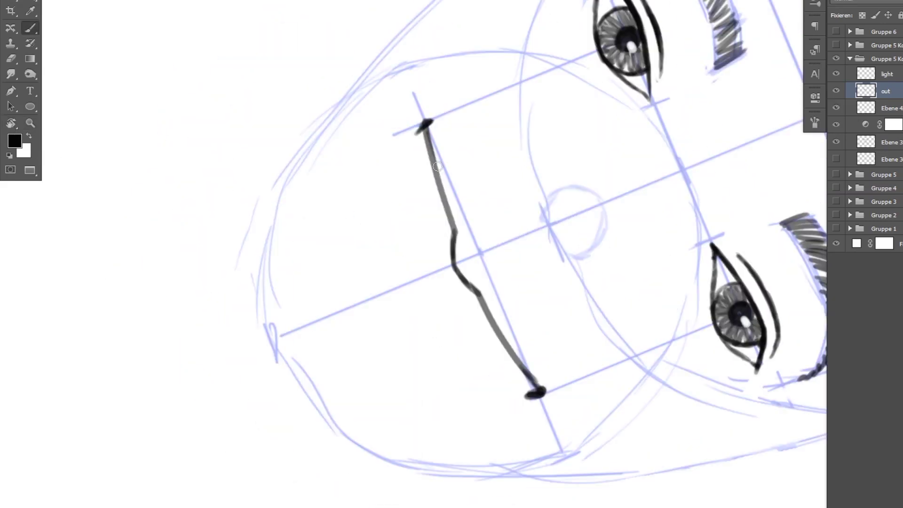
drag(431, 144, 469, 223)
drag(432, 160, 477, 234)
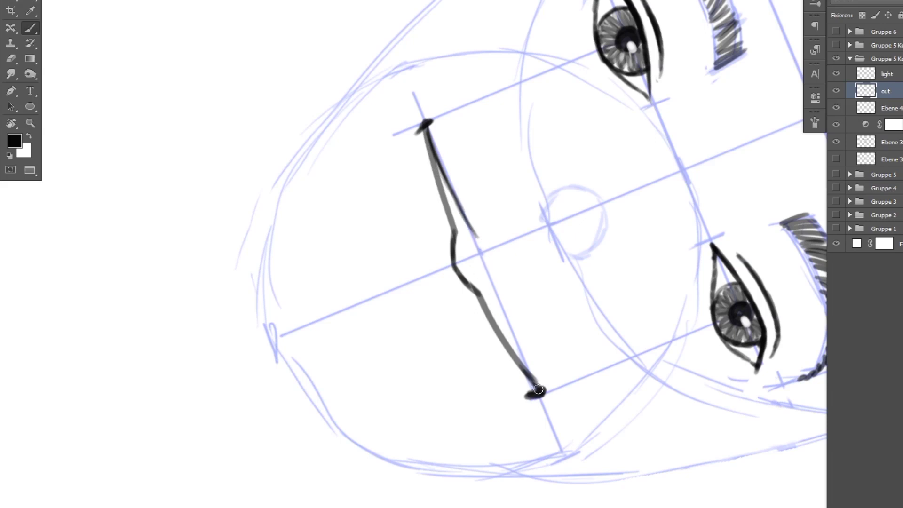
drag(536, 388, 498, 296)
drag(521, 352, 493, 277)
mouse_move(514, 329)
mouse_down()
mouse_move(492, 267)
mouse_move(536, 205)
mouse_up()
key(r)
mouse_move(466, 266)
mouse_down()
mouse_move(504, 272)
mouse_move(511, 247)
mouse_move(503, 265)
mouse_up()
Ink the curved lower lip beneath the mouth and darken the left lip corner.
key(z)
alt+click(518, 215)
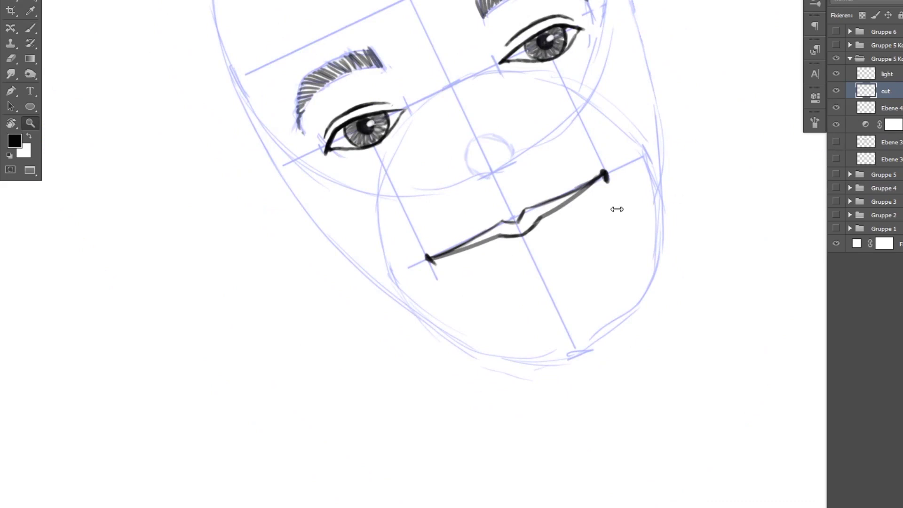
key(r)
mouse_move(575, 212)
mouse_down()
mouse_move(508, 240)
mouse_move(561, 304)
mouse_move(556, 274)
mouse_up()
key(z)
click(525, 251)
key(b)
key(ctrl+z)
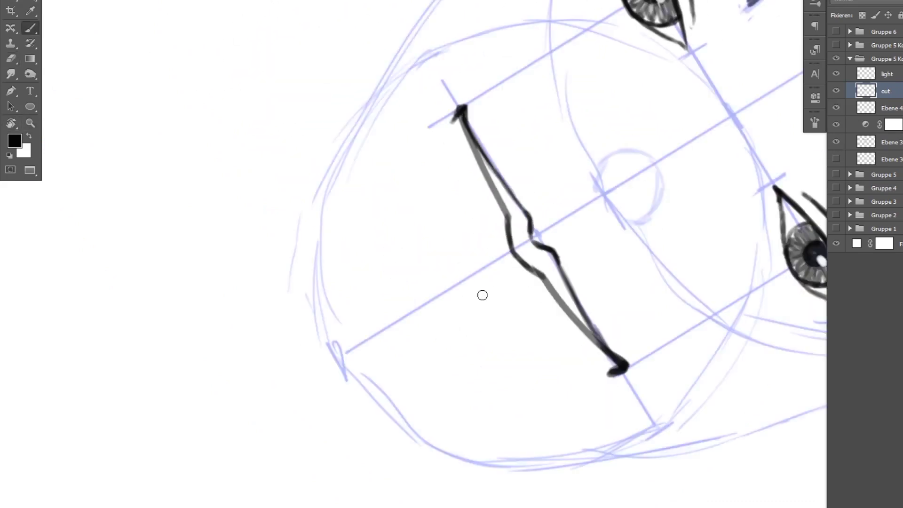
mouse_move(460, 236)
mouse_down()
mouse_move(504, 314)
mouse_move(493, 303)
mouse_up()
scroll(494, 282, down, 3)
key(r)
drag(536, 233, 452, 212)
drag(397, 146, 424, 180)
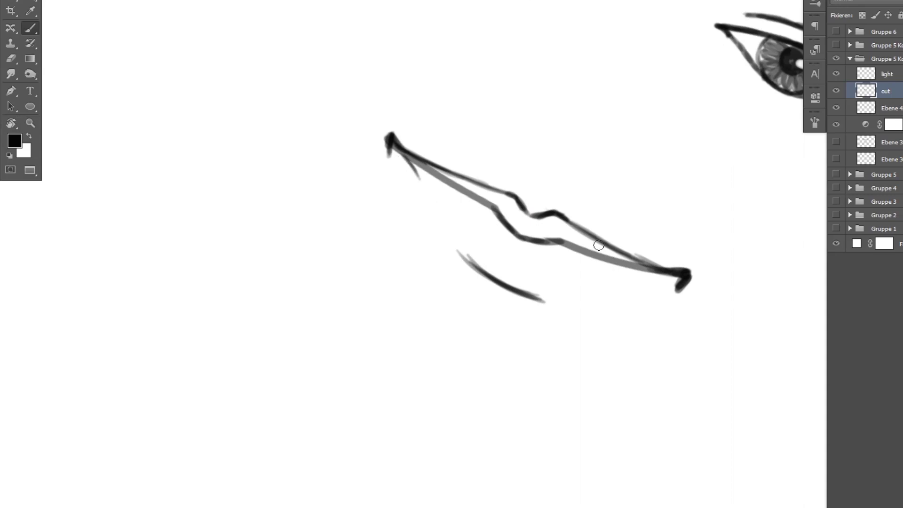
Mirror the canvas, touch up the right lip-line end and join the lower lip to both corners.
key(h)
drag(612, 136, 620, 123)
drag(607, 156, 628, 127)
key(r)
mouse_move(592, 204)
mouse_down()
mouse_move(681, 286)
mouse_move(635, 212)
mouse_up()
scroll(536, 247, up, 3)
key(b)
mouse_move(610, 360)
mouse_down()
mouse_move(529, 337)
mouse_move(494, 303)
mouse_move(466, 239)
mouse_up()
mouse_move(476, 272)
mouse_down()
mouse_move(457, 187)
mouse_move(472, 130)
mouse_up()
drag(462, 191, 473, 120)
key(z)
drag(482, 170, 554, 169)
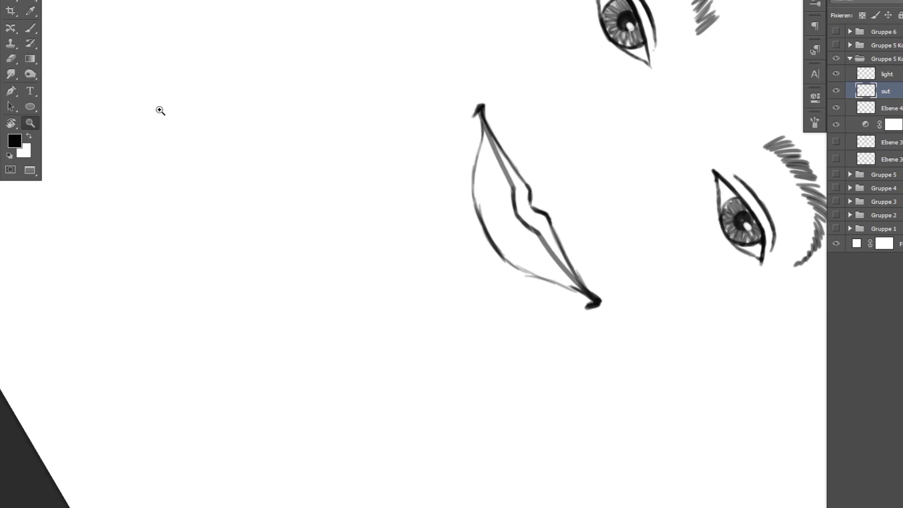
key(Escape)
Show the sketch guides, zoom on the nose and ink its underside and right nostril.
key(ctrl+0)
click(835, 243)
drag(464, 275, 511, 237)
key(b)
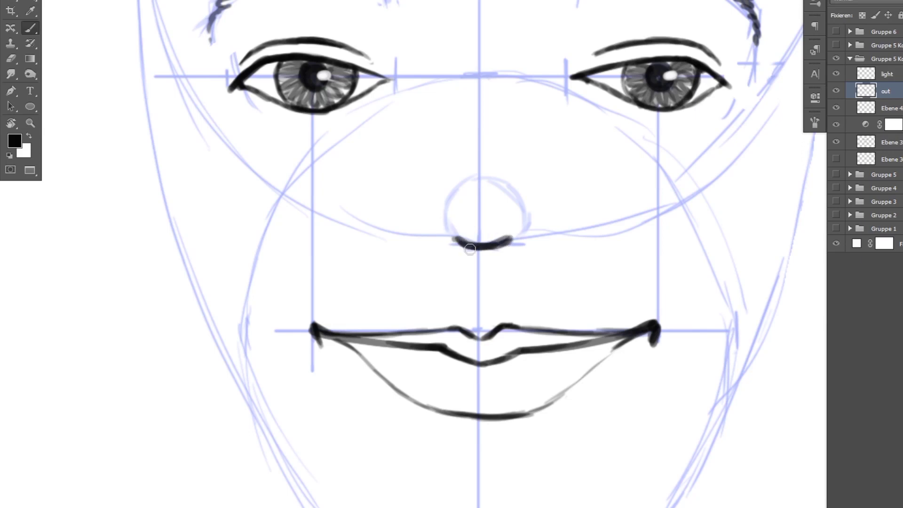
key(z)
click(484, 257)
key(b)
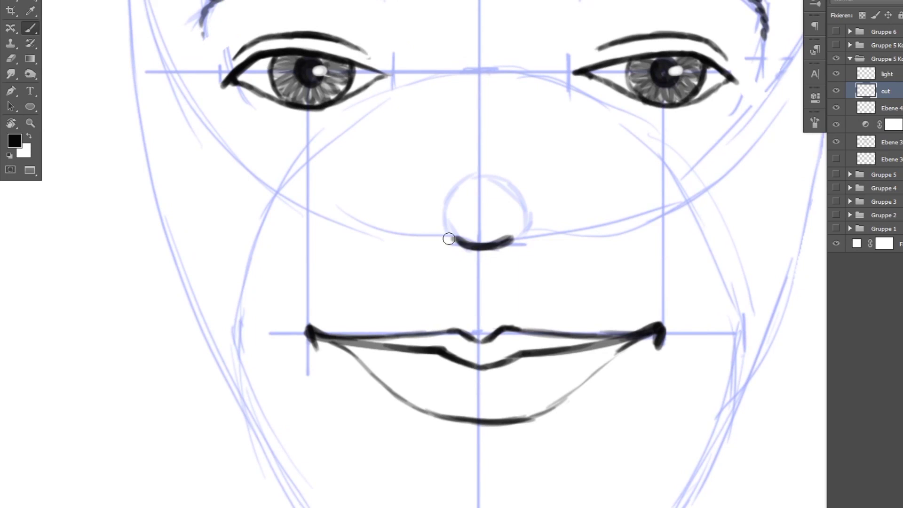
mouse_move(454, 239)
mouse_down()
mouse_move(423, 233)
mouse_move(451, 241)
mouse_up()
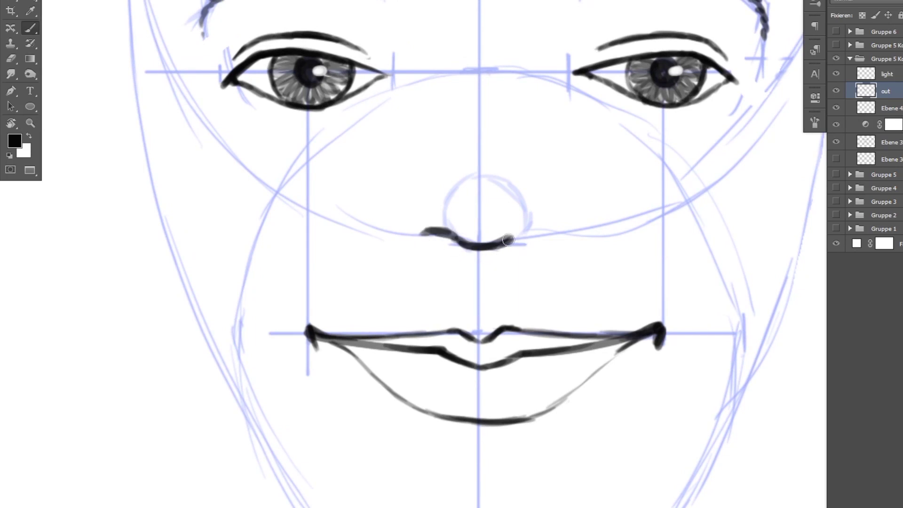
drag(508, 241, 540, 233)
Ink the left and right nose wings, rotating the canvas around the nose.
key(z)
click(445, 247)
key(b)
mouse_move(441, 241)
mouse_down()
mouse_move(390, 222)
mouse_move(395, 192)
mouse_move(423, 163)
mouse_up()
key(r)
drag(656, 212, 554, 192)
key(b)
mouse_move(529, 226)
mouse_down()
mouse_move(561, 198)
mouse_move(564, 181)
mouse_move(677, 212)
mouse_up()
key(r)
Extend and clean up the right nose wing, then reset the canvas upright.
drag(583, 285, 588, 223)
drag(584, 255, 590, 282)
key(e)
mouse_move(585, 229)
mouse_down()
mouse_move(586, 268)
mouse_move(591, 224)
mouse_move(588, 280)
mouse_up()
key(b)
key(z)
scroll(578, 166, down, 3)
key(Escape)
key(b)
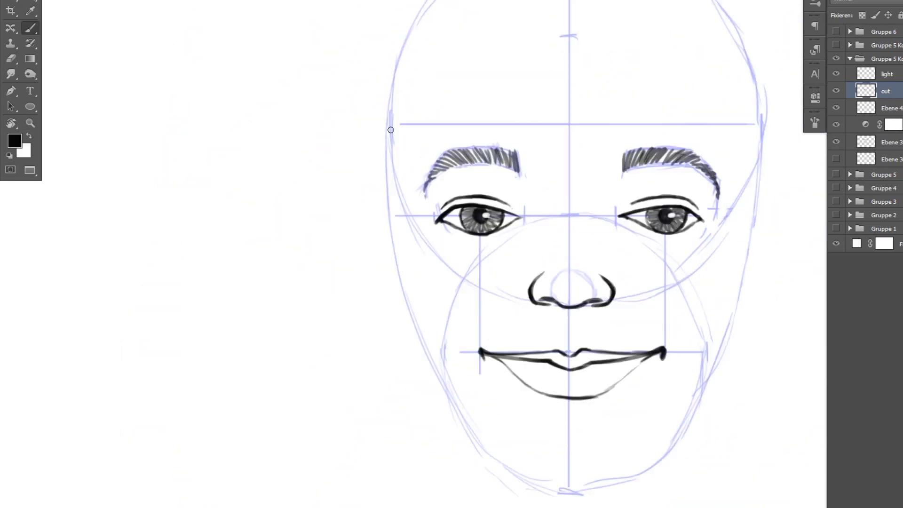
Ink the left face contour from the temple, undoing a test stroke and lightening it near the temple.
mouse_move(391, 91)
mouse_down()
mouse_move(393, 155)
mouse_move(416, 230)
mouse_up()
drag(389, 151, 431, 249)
key(z)
drag(403, 206, 445, 258)
key(b)
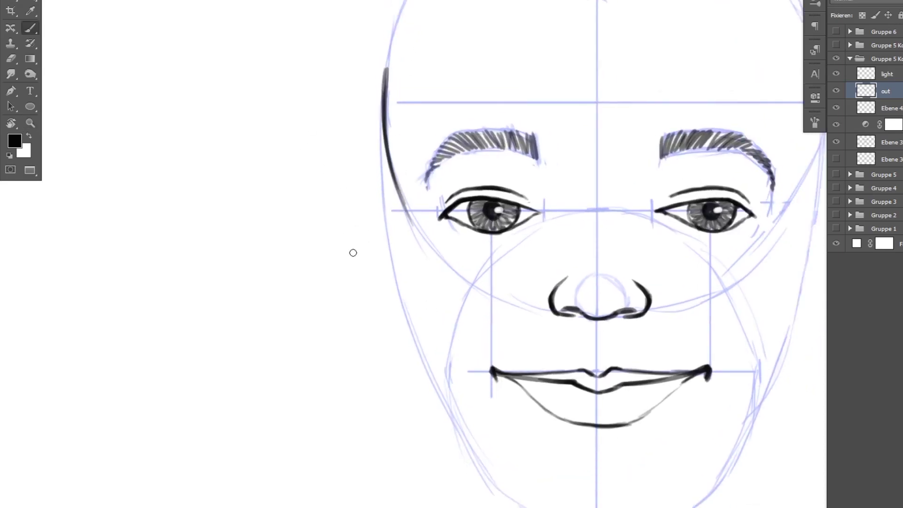
drag(323, 148, 316, 351)
key(ctrl+z)
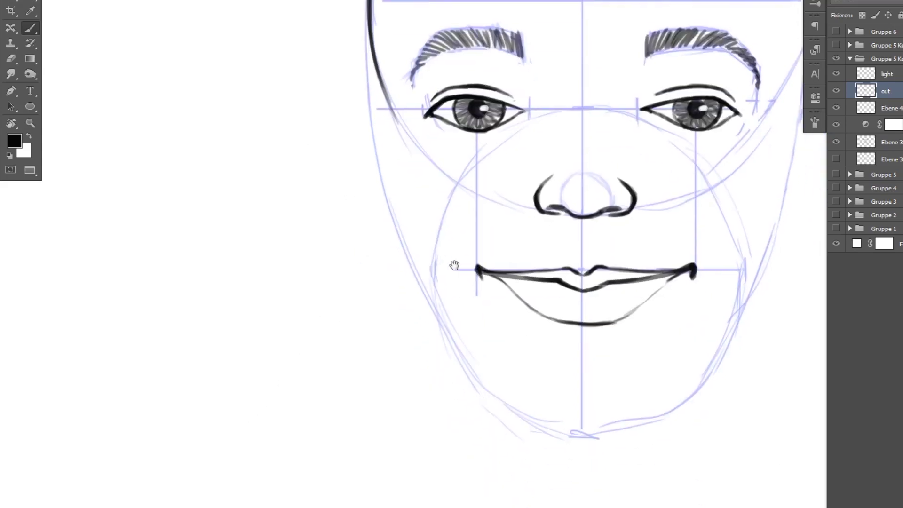
scroll(435, 285, down, 3)
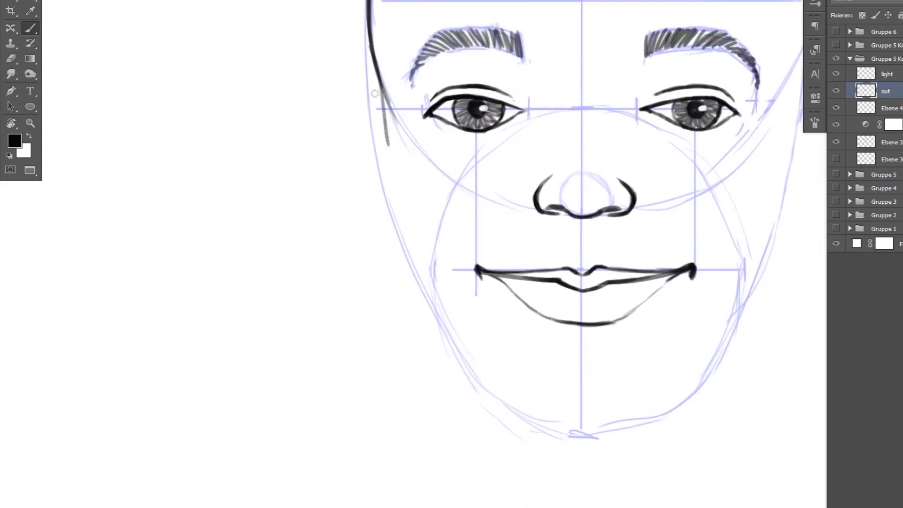
drag(375, 57, 387, 190)
key(e)
drag(384, 68, 387, 176)
key(b)
Carry the left cheek contour downward and start the chin outline.
drag(385, 127, 390, 194)
drag(386, 148, 393, 225)
drag(388, 173, 406, 261)
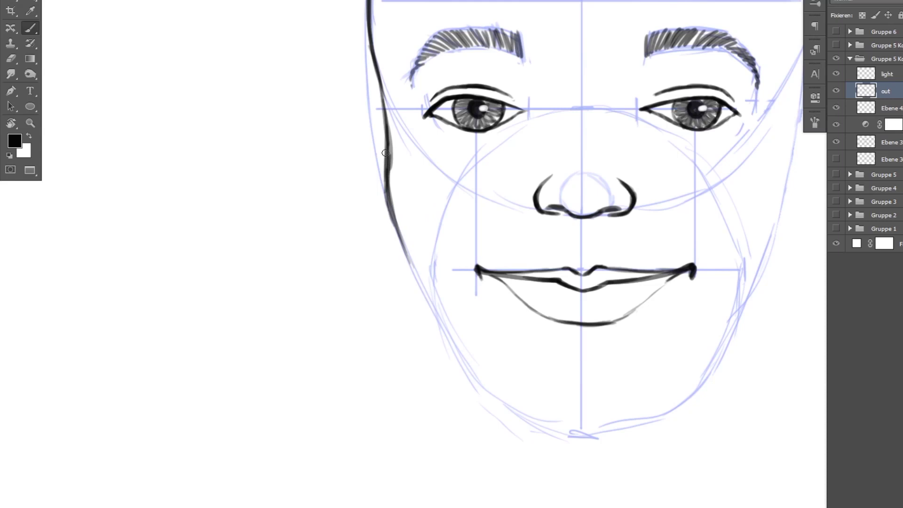
drag(429, 211, 395, 188)
drag(560, 354, 490, 343)
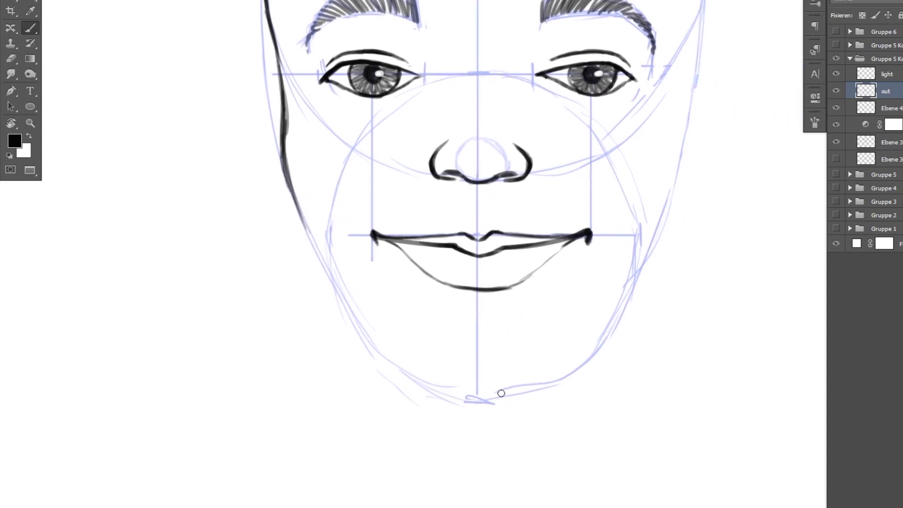
key(r)
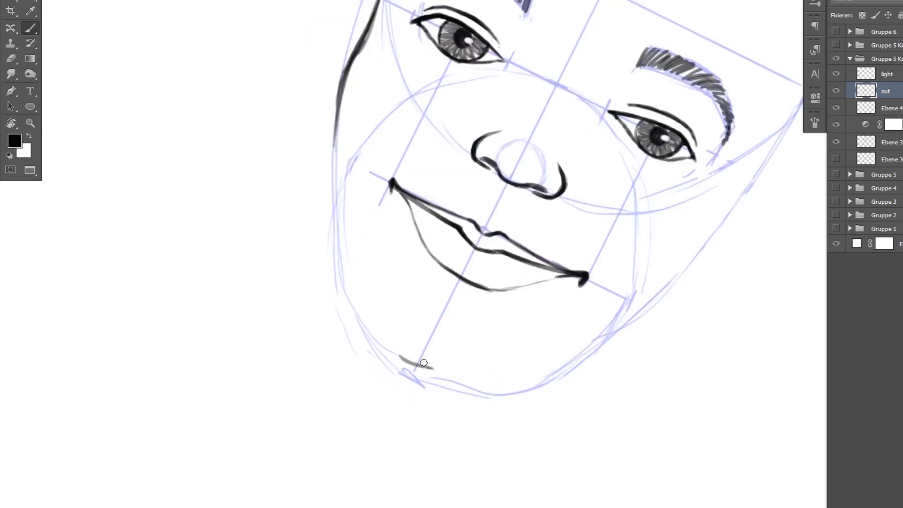
drag(400, 356, 430, 369)
mouse_move(394, 338)
mouse_down()
mouse_move(435, 373)
mouse_move(423, 365)
mouse_up()
Ink the left jawline to the chin and reinforce the cheek contour up to the temple.
drag(381, 321, 420, 363)
drag(362, 281, 398, 349)
mouse_move(355, 251)
mouse_down()
mouse_move(373, 317)
mouse_move(346, 205)
mouse_up()
drag(356, 271, 342, 204)
drag(352, 240, 335, 173)
drag(340, 204, 334, 136)
key(z)
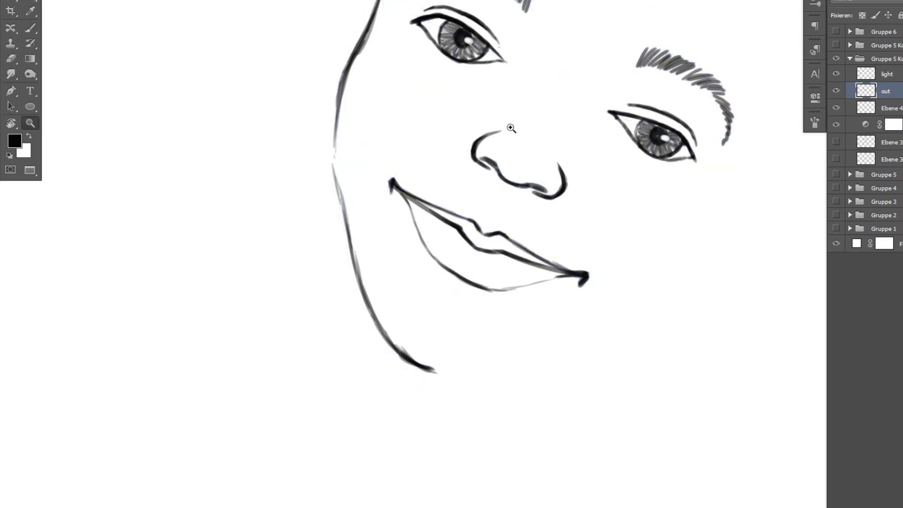
key(r)
drag(663, 190, 635, 296)
Erase a rough piece of the left jawline and reconnect the gap with the guides hidden.
key(z)
click(441, 176)
key(e)
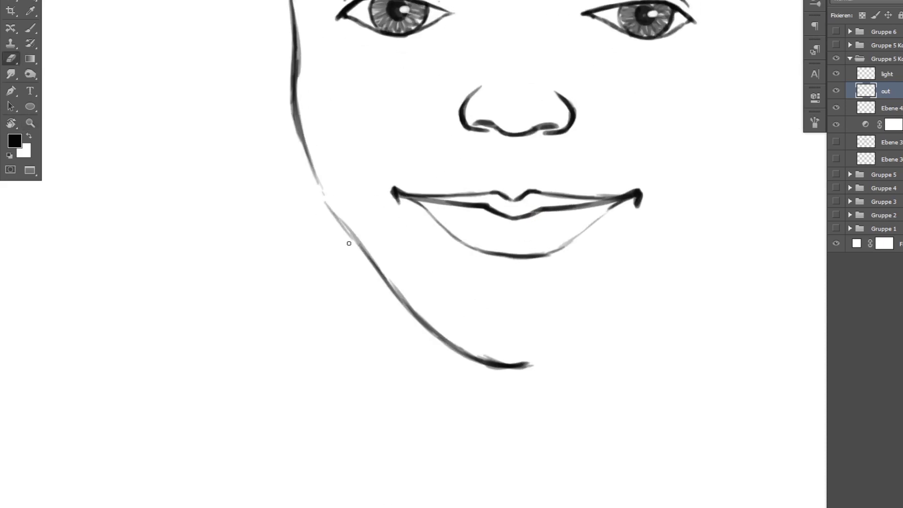
drag(339, 211, 350, 244)
key(b)
drag(302, 134, 357, 241)
key(z)
alt+click(476, 189)
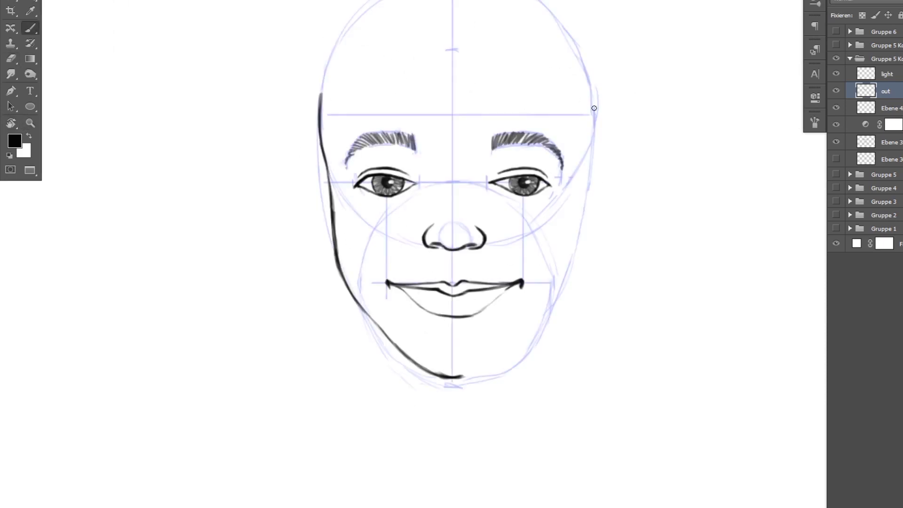
Ink the right cheek outline from the temple and the right jaw stroke near the chin.
click(585, 162)
key(b)
drag(598, 121, 578, 303)
key(r)
mouse_move(529, 366)
mouse_down()
mouse_move(480, 416)
mouse_move(564, 304)
mouse_up()
drag(557, 346, 575, 240)
click(836, 243)
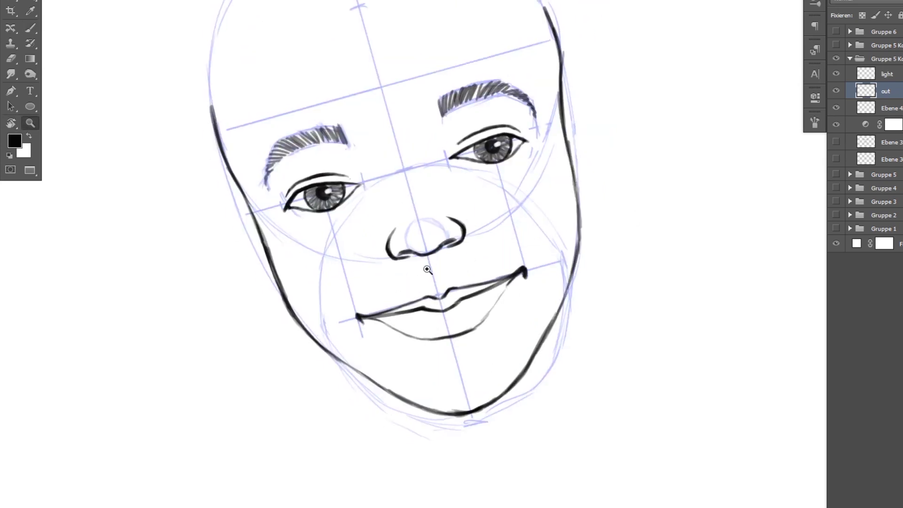
key(r)
drag(494, 317, 707, 216)
key(Escape)
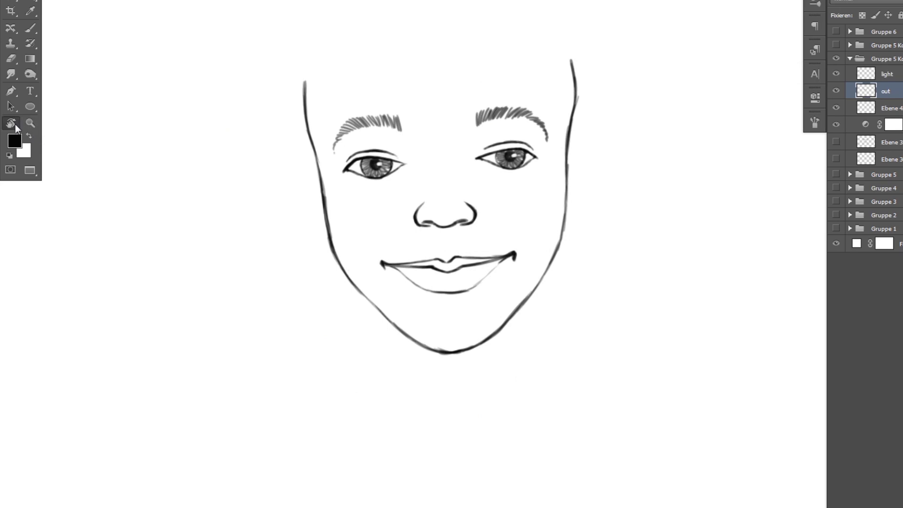
key(z)
alt+click(589, 185)
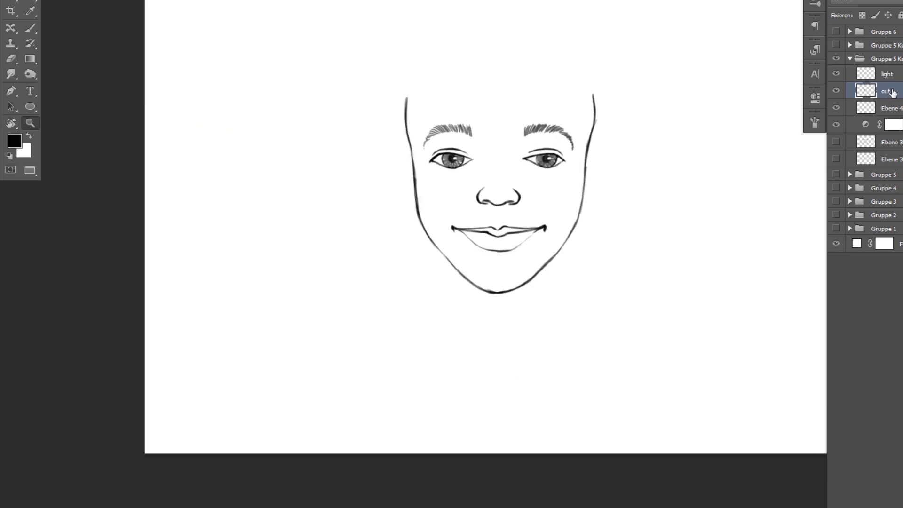
key(ctrl+shift+h)
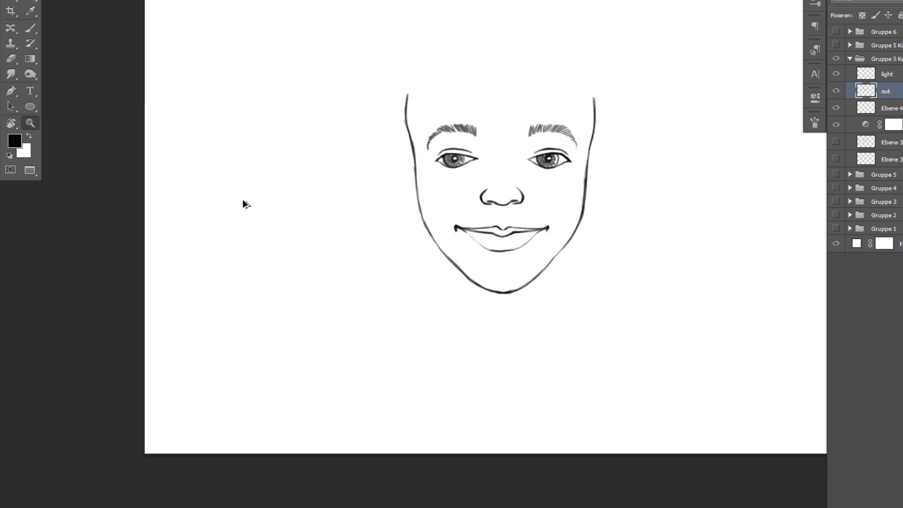
key(ctrl+shift+h)
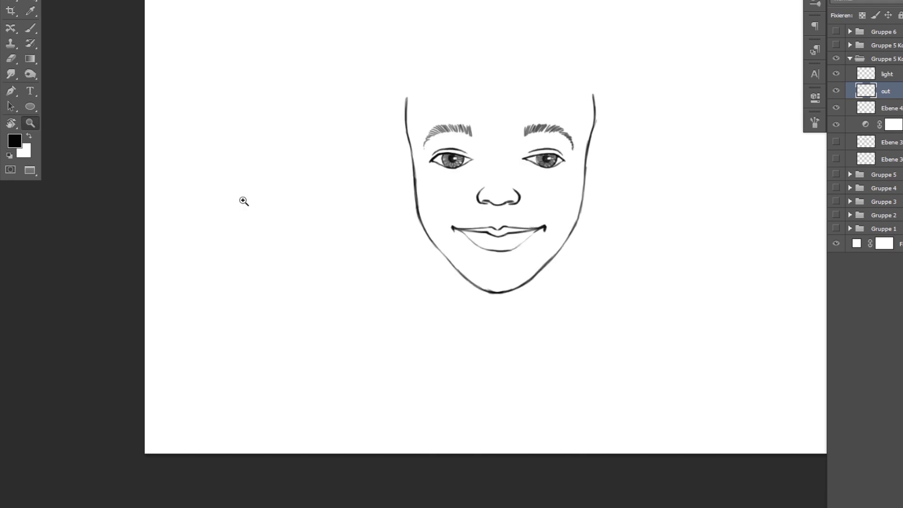
click(535, 243)
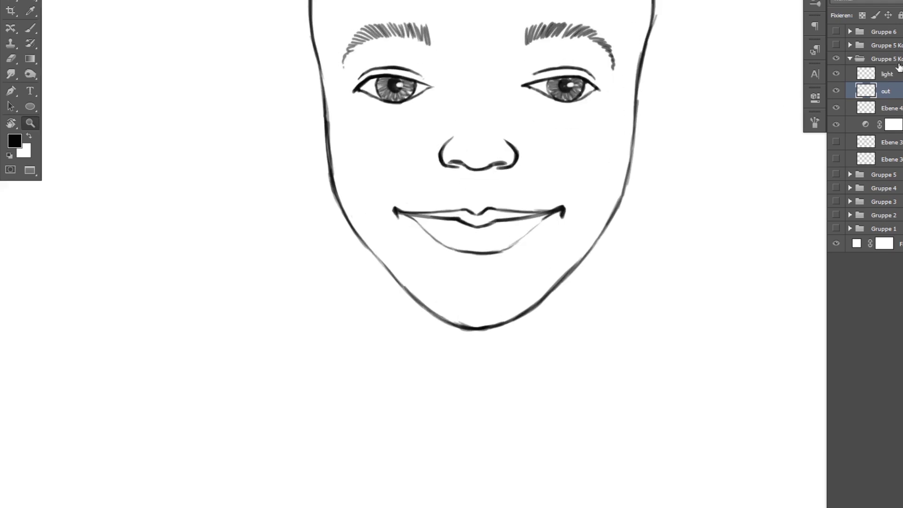
Sketch an eye-level line and two ear studies beside the face on the guide layer.
click(885, 90)
key(ctrl+0)
drag(571, 183, 732, 182)
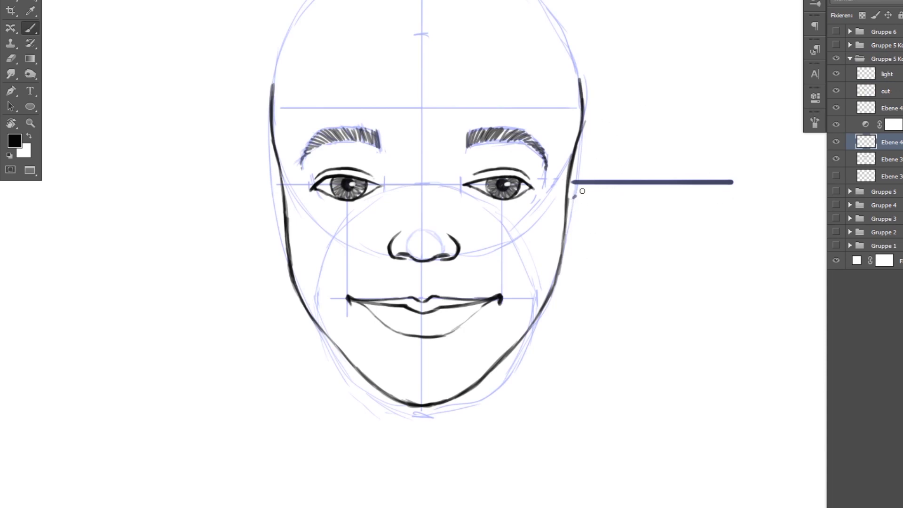
mouse_move(623, 185)
mouse_down()
mouse_move(631, 244)
mouse_move(584, 314)
mouse_move(578, 226)
mouse_move(618, 208)
mouse_move(583, 283)
mouse_up()
drag(587, 215, 561, 295)
key(z)
scroll(621, 194, down, 2)
scroll(621, 193, up, 1)
drag(729, 281, 698, 282)
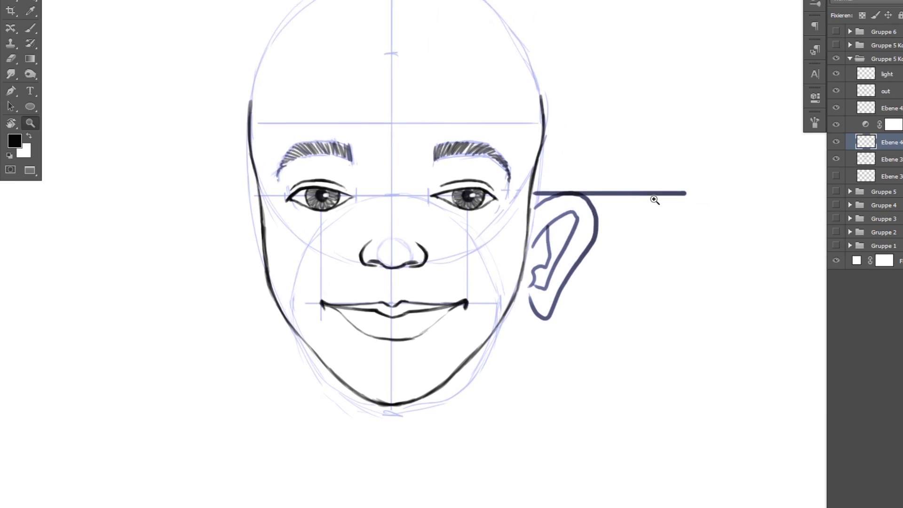
key(b)
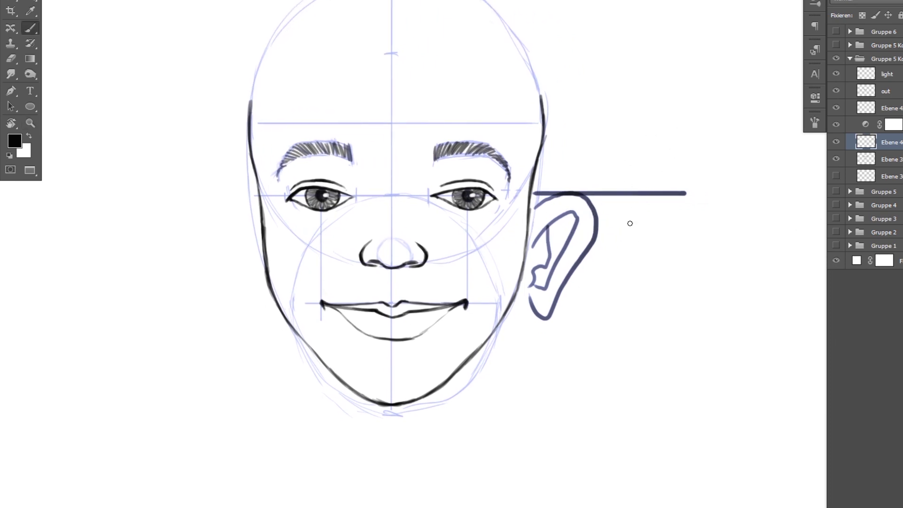
mouse_move(628, 218)
mouse_down()
mouse_move(644, 196)
mouse_move(656, 215)
mouse_move(638, 303)
mouse_move(642, 211)
mouse_move(630, 279)
mouse_up()
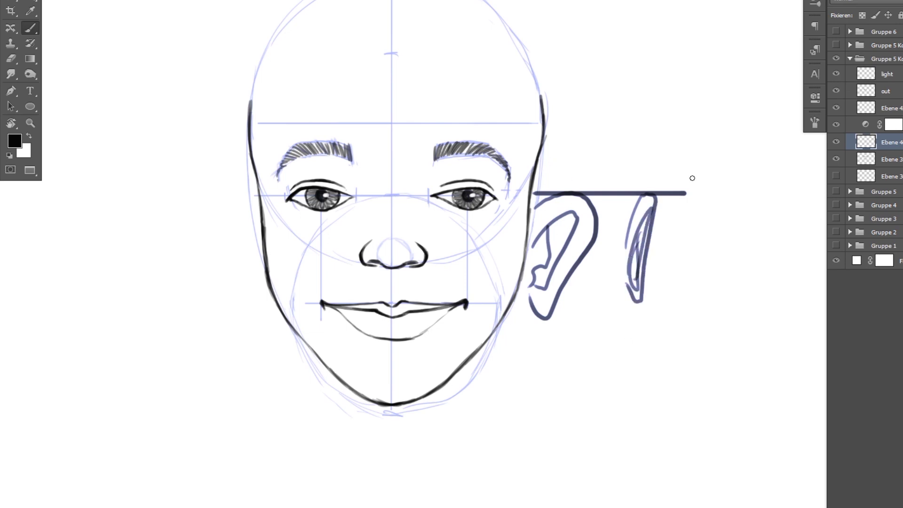
Hide the ear studies, select the 'out' layer and ink both ears along the cheeks.
click(836, 144)
click(836, 160)
scroll(494, 211, up, 3)
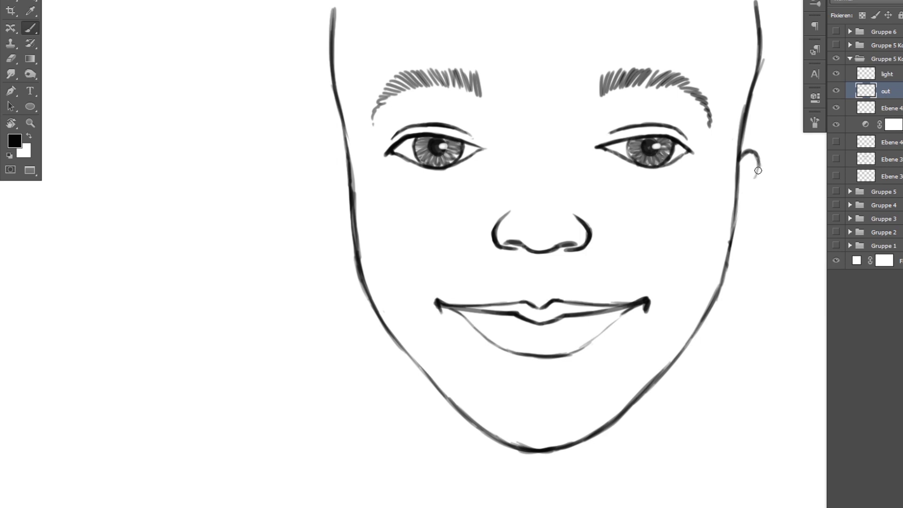
drag(758, 163, 734, 230)
drag(756, 166, 737, 233)
drag(751, 183, 734, 259)
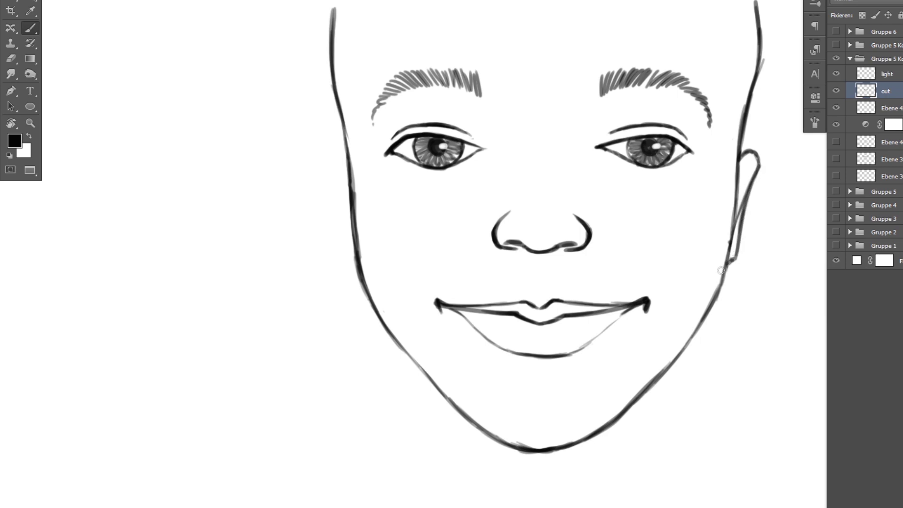
scroll(560, 226, left, 3)
scroll(491, 210, left, 1)
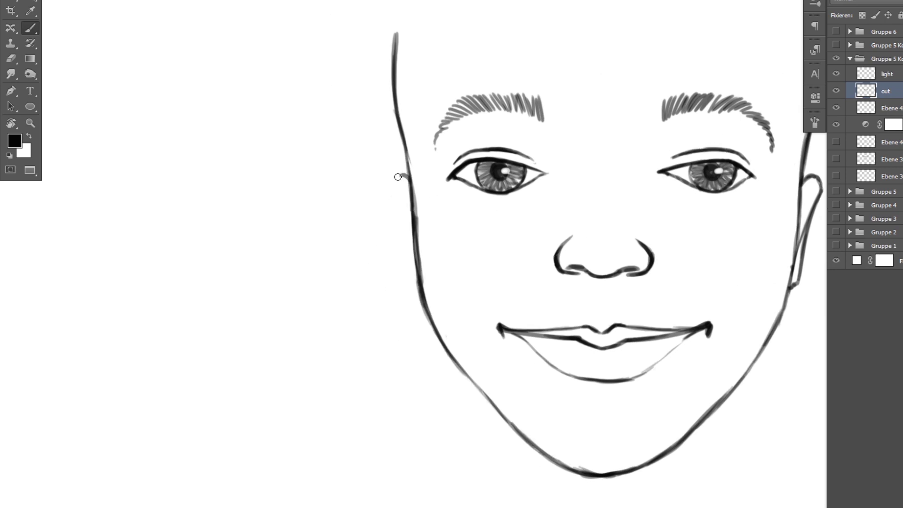
drag(391, 185, 415, 265)
drag(393, 189, 413, 293)
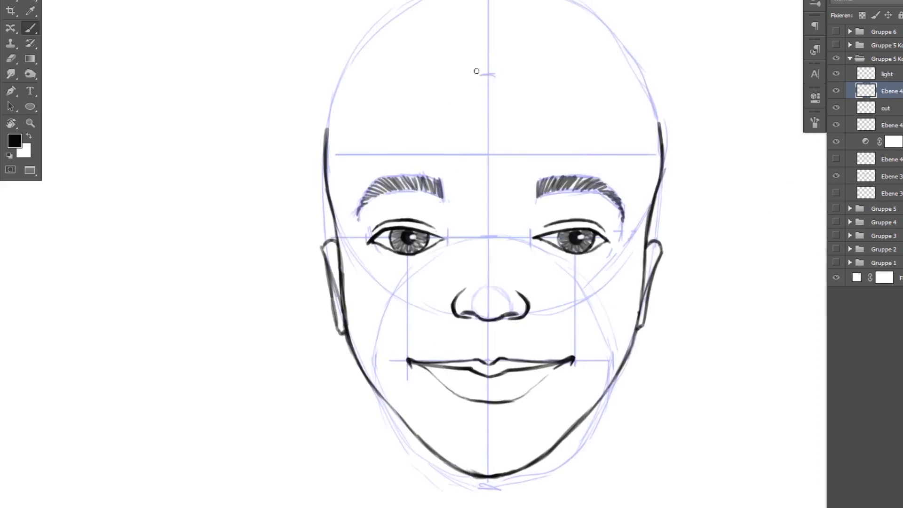
Draw a forehead line, then sketch hair from the side part down both sides and up to the crown.
drag(451, 76, 558, 76)
shift+click(412, 76)
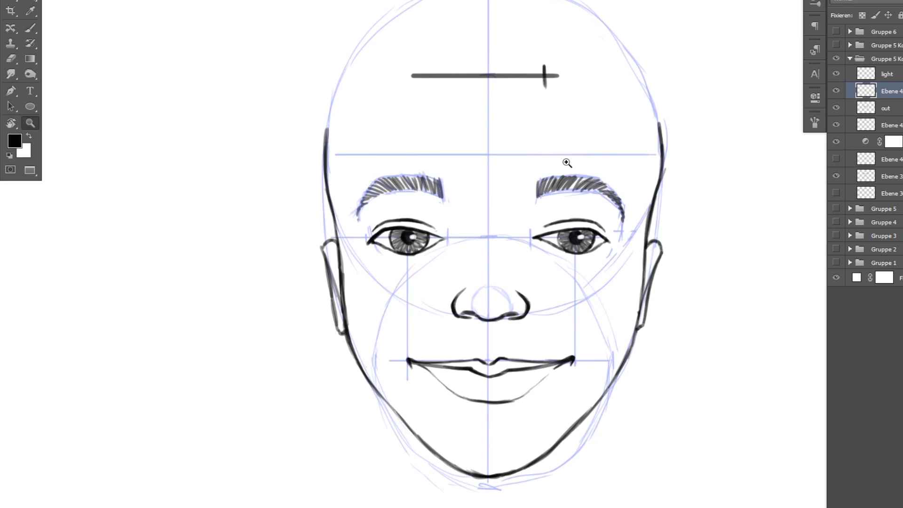
scroll(499, 70, down, 3)
key(r)
mouse_move(691, 176)
mouse_down()
mouse_move(500, 90)
mouse_move(393, 244)
mouse_up()
key(r)
mouse_move(705, 219)
mouse_down()
mouse_move(592, 134)
mouse_move(635, 283)
mouse_up()
key(r)
mouse_move(664, 177)
mouse_down()
mouse_move(695, 108)
mouse_move(688, 121)
mouse_up()
drag(588, 95, 612, 32)
Sketch the top of the head and long hair falling past the chin on both sides.
key(r)
drag(677, 212, 634, 106)
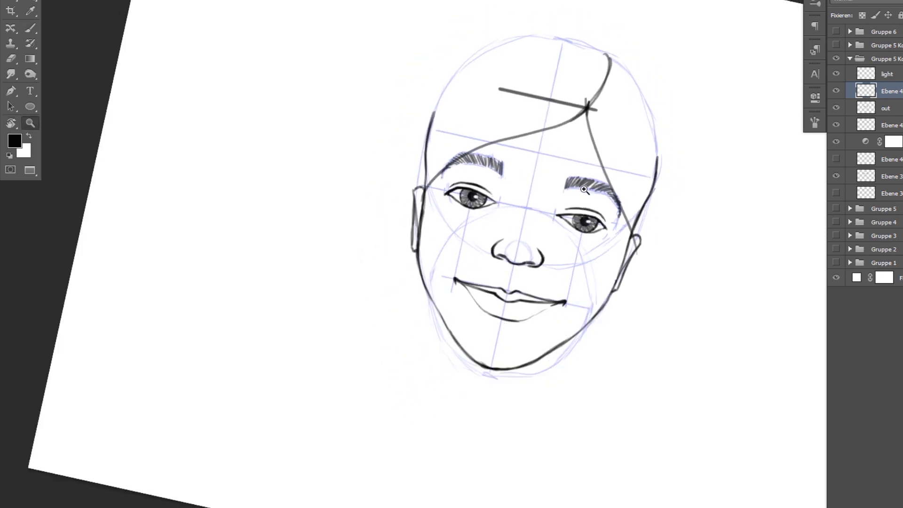
scroll(522, 212, down, 2)
drag(519, 33, 410, 185)
key(r)
drag(705, 211, 698, 169)
drag(551, 61, 608, 183)
key(r)
drag(677, 212, 670, 177)
drag(412, 152, 429, 404)
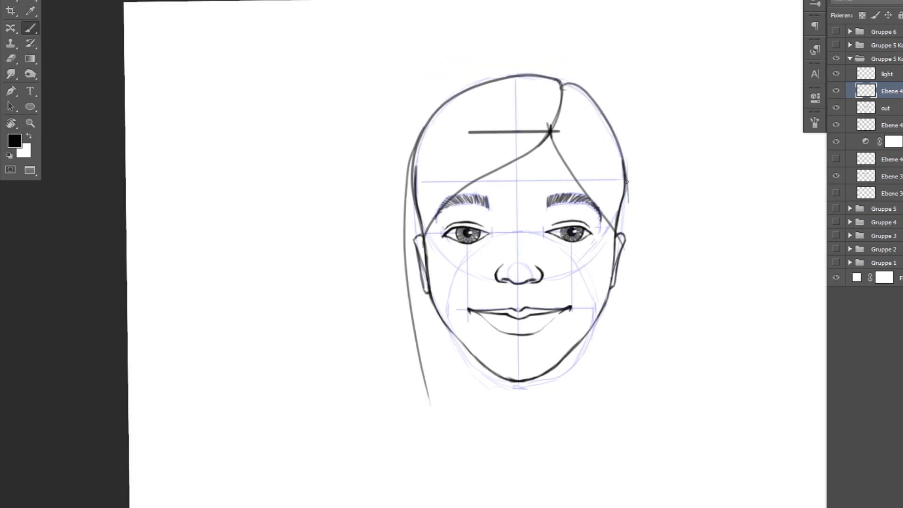
drag(626, 170, 634, 403)
key(z)
drag(550, 254, 564, 248)
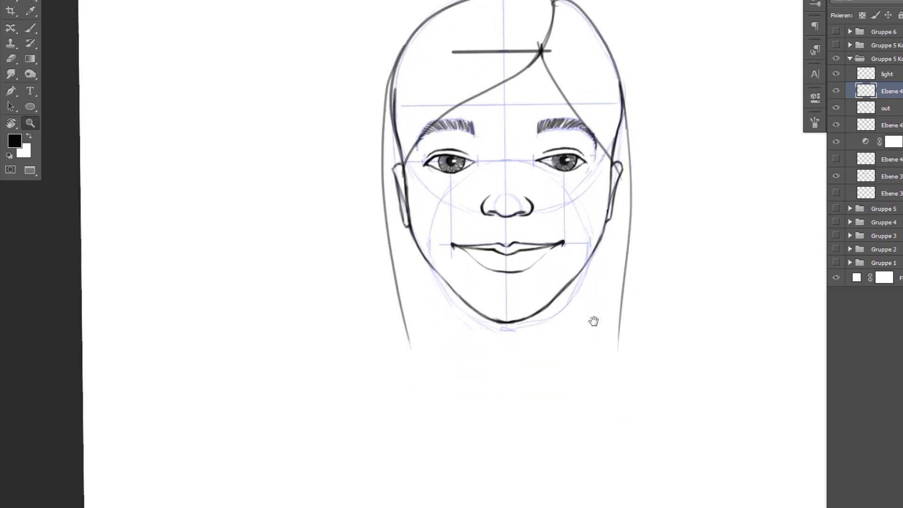
On the 'out' ink layer, ink the left neck line down from the jaw, redrawing it once.
click(881, 108)
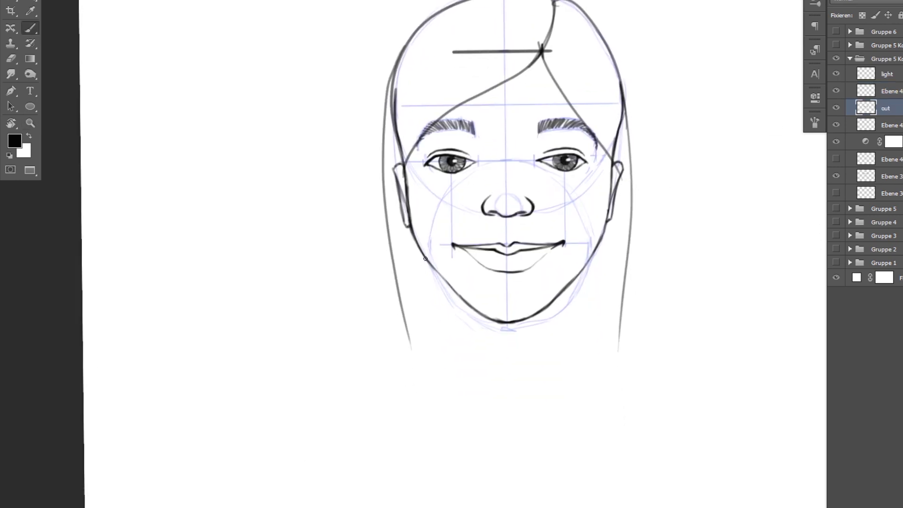
drag(434, 271, 455, 381)
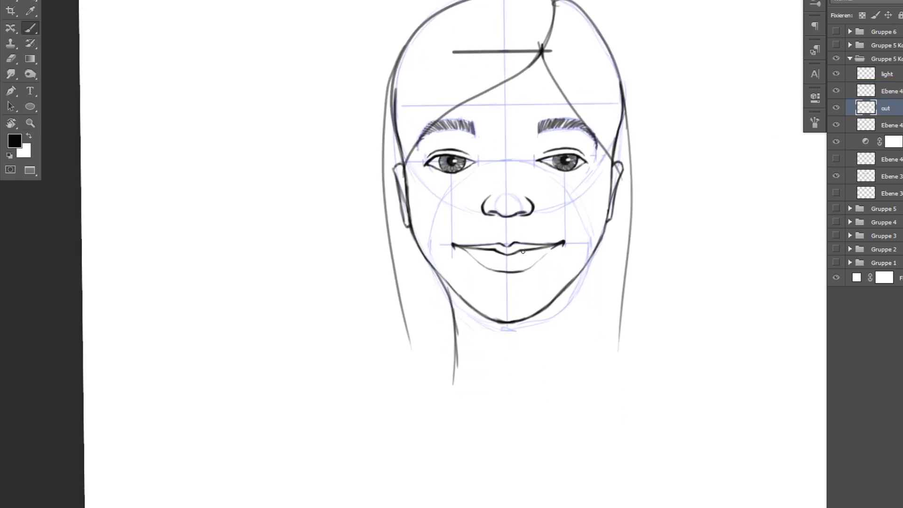
key(ctrl+z)
drag(435, 271, 455, 356)
Ink the right neck line down from the jaw and zoom in on the lower face.
key(e)
key(b)
drag(570, 291, 568, 374)
key(z)
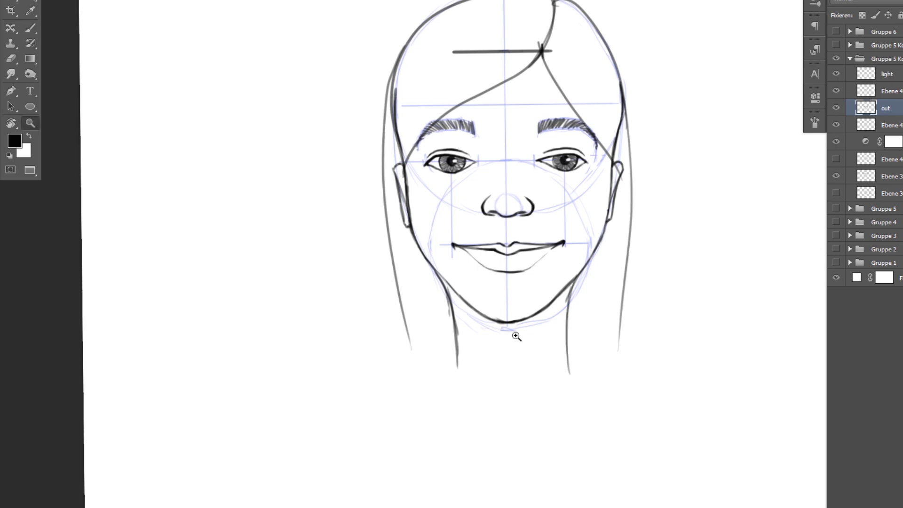
mouse_move(536, 289)
mouse_down()
mouse_move(507, 256)
mouse_move(526, 253)
mouse_up()
scroll(494, 254, down, 3)
Ink a small chin mark, then sketch loose hair strands down the left side, redoing one.
click(835, 176)
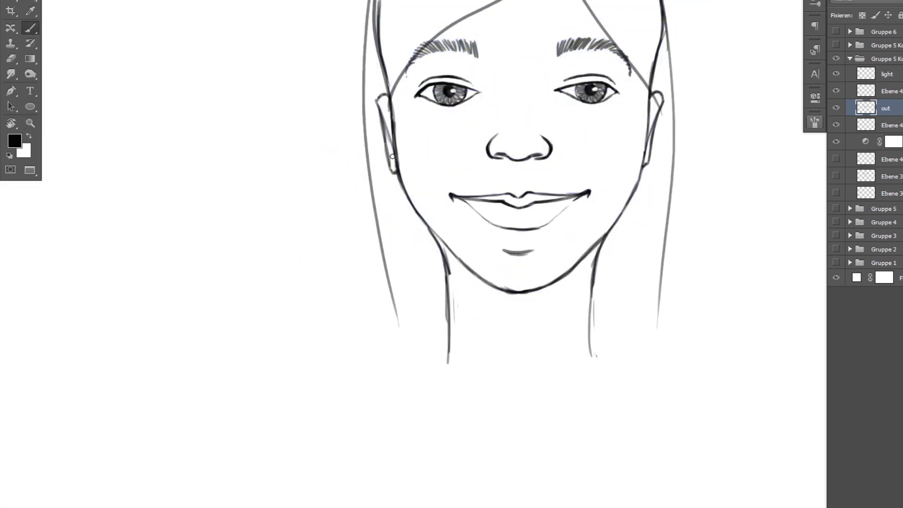
drag(392, 128, 417, 179)
scroll(449, 214, down, 3)
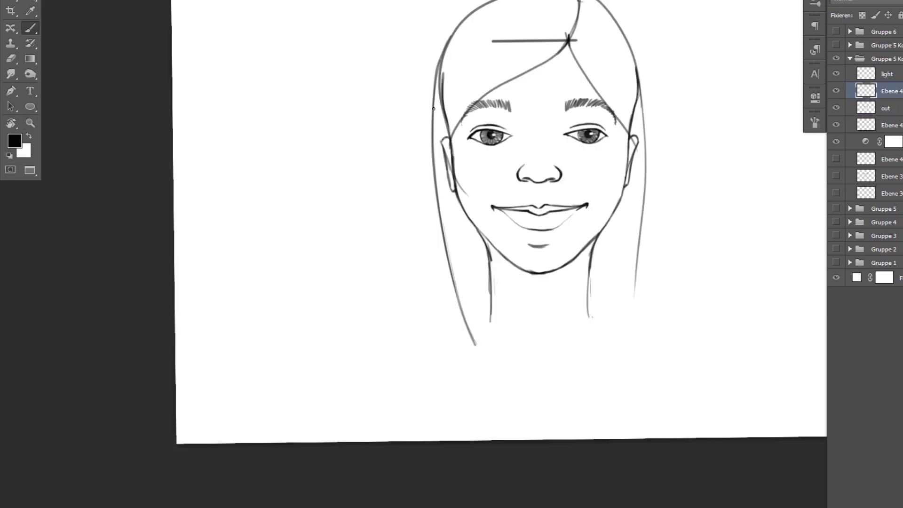
drag(437, 78, 409, 236)
drag(413, 148, 452, 299)
drag(423, 240, 462, 330)
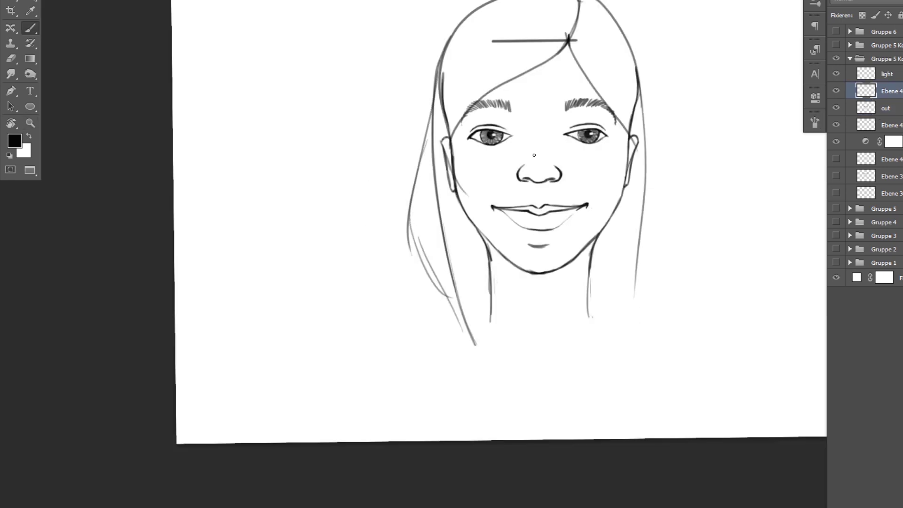
key(ctrl+z)
drag(452, 251, 437, 345)
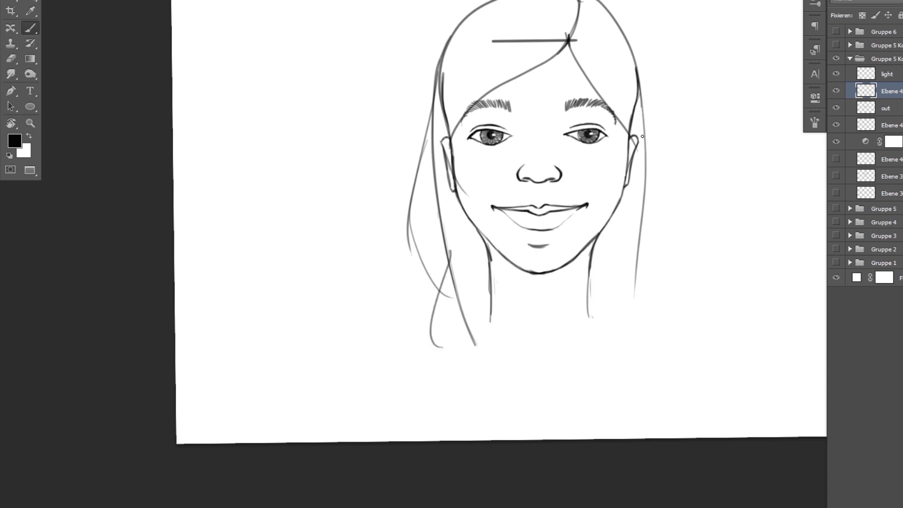
Sketch two long hair strands down the right side, redrawing the first.
drag(638, 96, 582, 356)
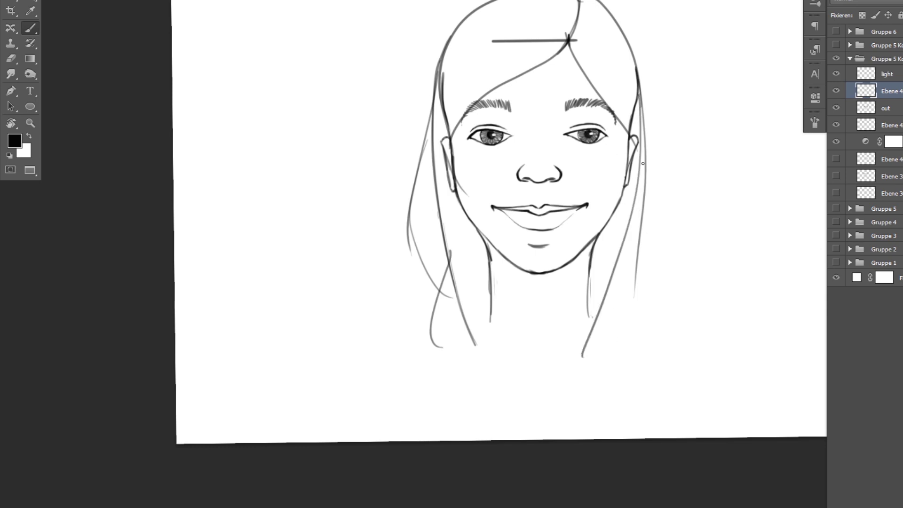
key(ctrl+z)
drag(643, 148, 626, 340)
drag(644, 122, 639, 317)
With the canvas tilted and mirrored, ink the hair from the crown down the right side.
key(z)
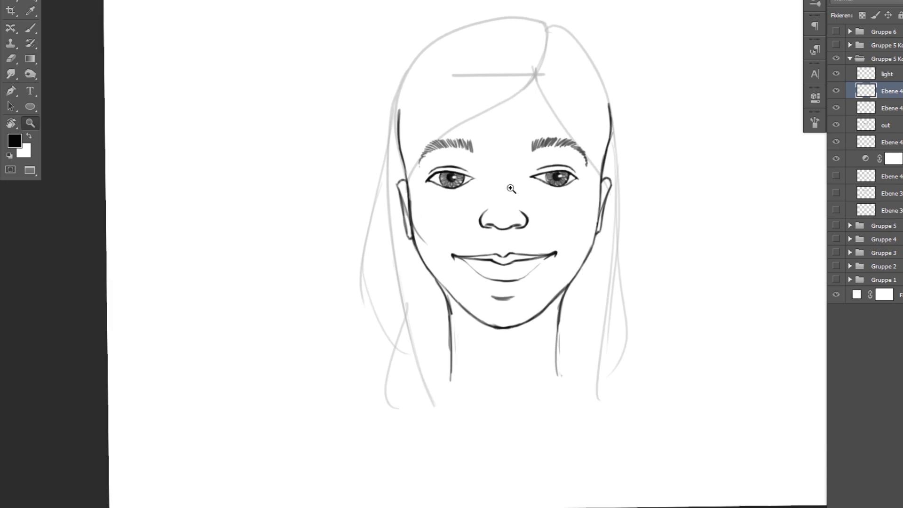
mouse_move(578, 177)
mouse_down()
mouse_move(605, 239)
mouse_move(494, 233)
mouse_up()
key(r)
key(b)
drag(475, 49, 386, 297)
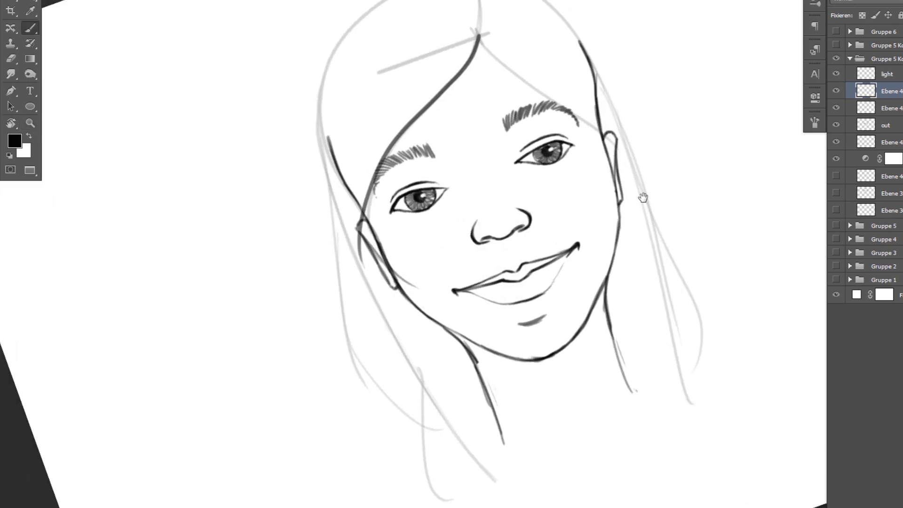
key(h)
drag(582, 83, 647, 288)
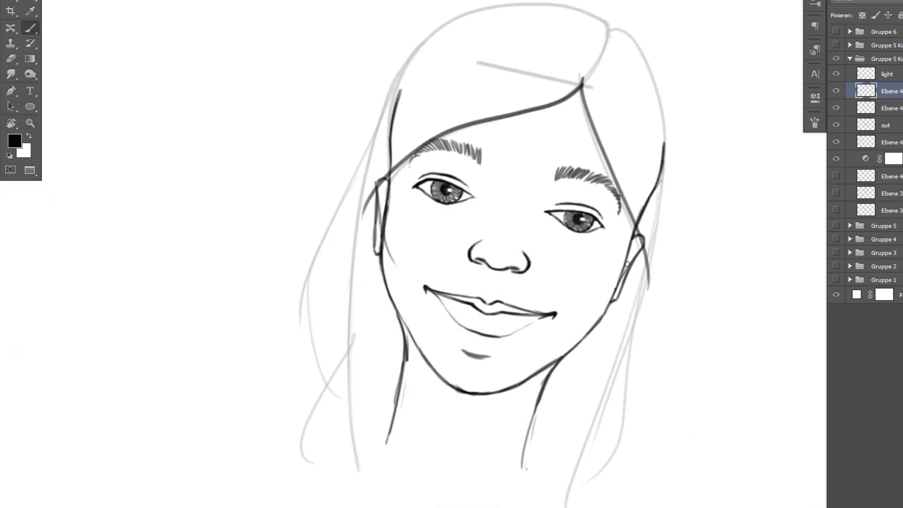
Rotate and zoom the canvas to a workable angle and ink a stroke along the left hair.
key(r)
drag(493, 198, 494, 240)
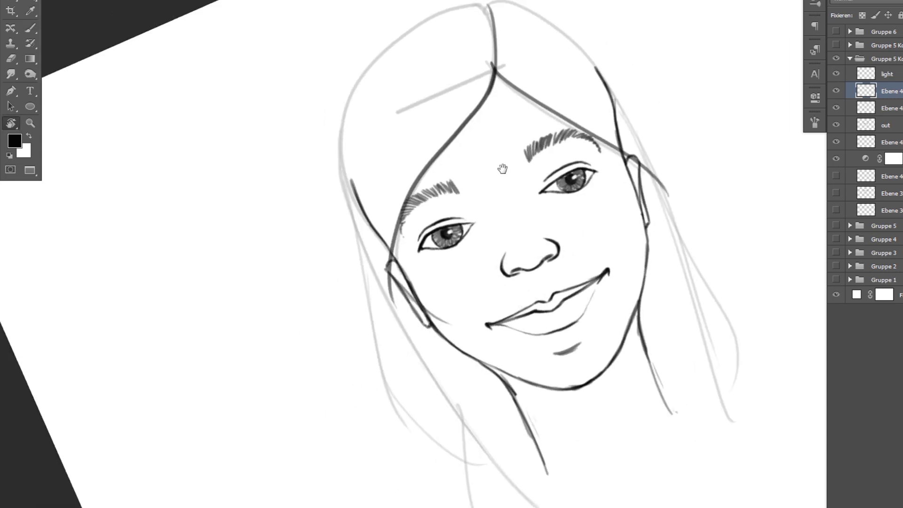
key(z)
drag(522, 35, 592, 120)
key(r)
drag(494, 212, 484, 372)
key(b)
key(r)
mouse_move(494, 212)
mouse_down()
mouse_move(480, 240)
mouse_move(632, 129)
mouse_move(578, 212)
mouse_up()
key(b)
drag(395, 148, 424, 338)
key(r)
drag(564, 212, 635, 282)
Ink dark hair strokes down the left side and along the cheek and jaw, then reset rotation.
drag(353, 120, 528, 434)
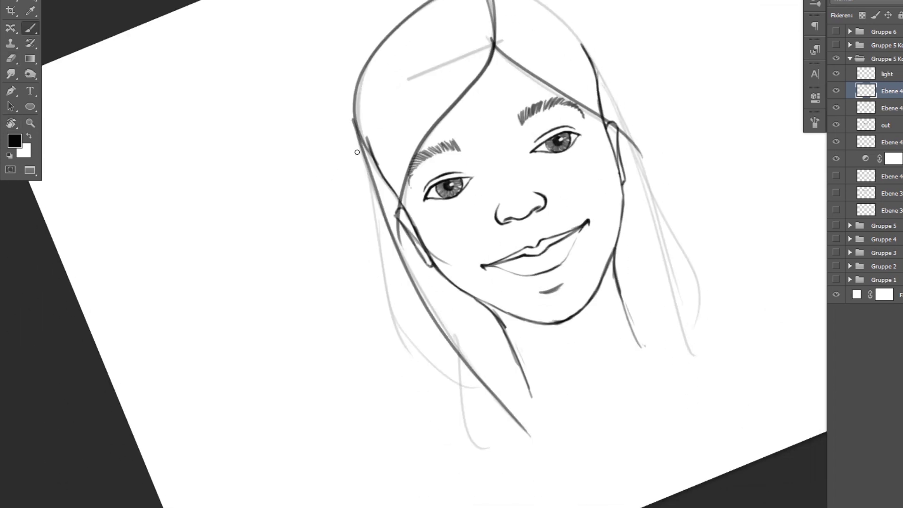
drag(354, 138, 459, 391)
drag(453, 348, 526, 451)
drag(494, 254, 454, 245)
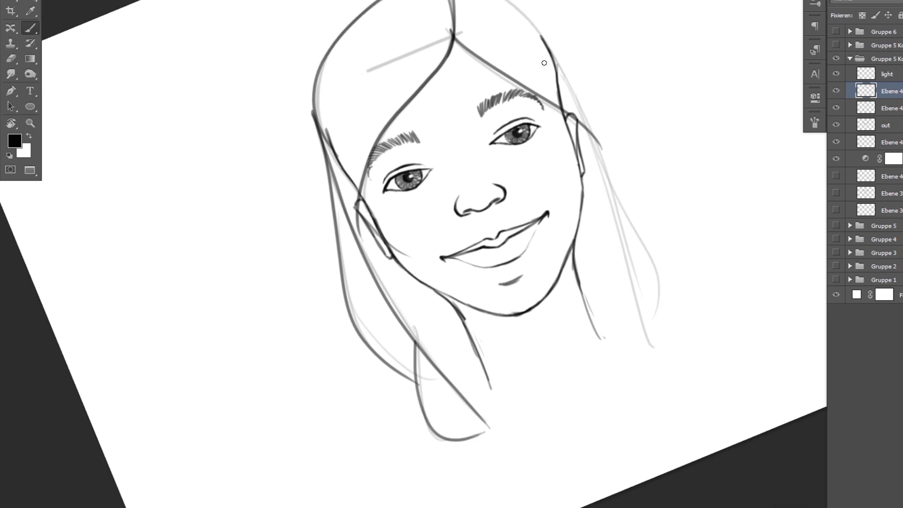
key(r)
drag(494, 212, 423, 353)
drag(434, 413, 519, 497)
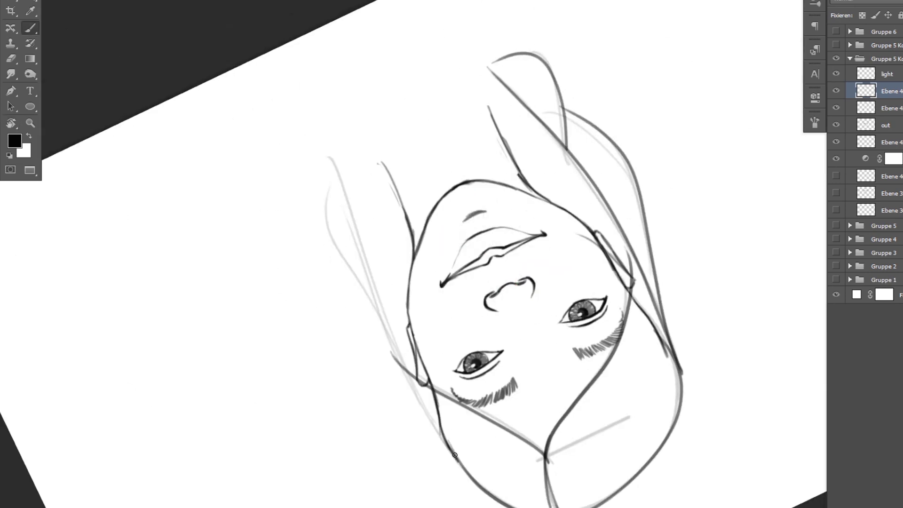
key(Escape)
scroll(541, 188, up, 3)
key(Escape)
scroll(536, 197, up, 3)
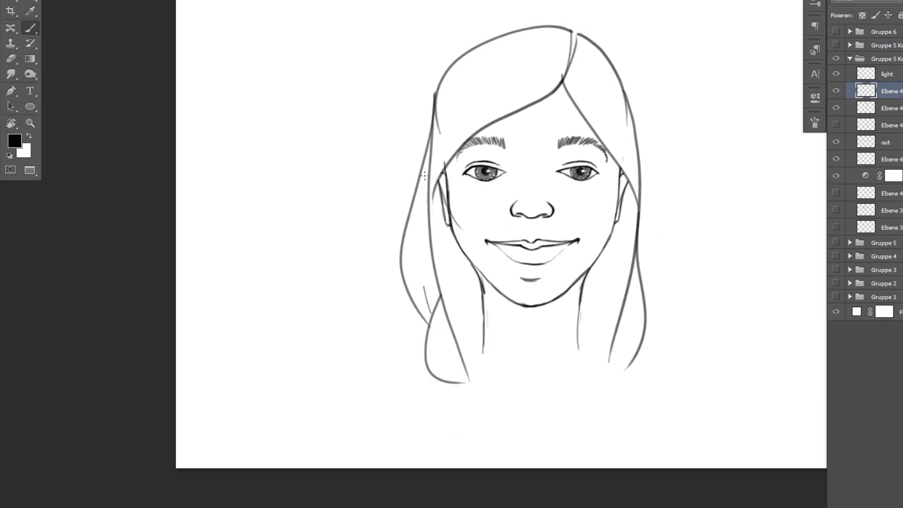
Draw thin hair strands running down the left side of the hair.
drag(431, 134, 423, 303)
key(r)
drag(487, 212, 446, 265)
drag(418, 185, 497, 377)
mouse_move(450, 307)
mouse_down()
mouse_move(460, 374)
mouse_move(466, 353)
mouse_up()
Draw thin hair strands down the right side, rotating the canvas as needed.
key(r)
drag(585, 282, 598, 211)
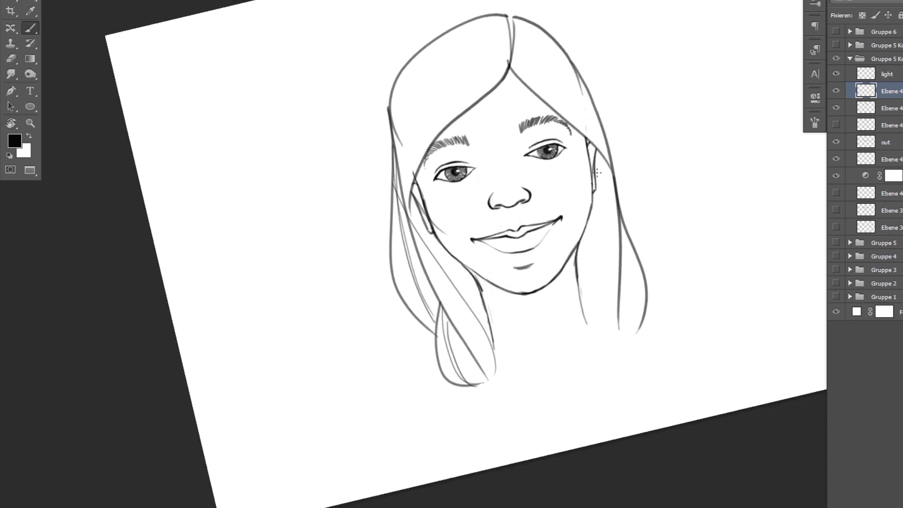
drag(592, 156, 586, 332)
key(r)
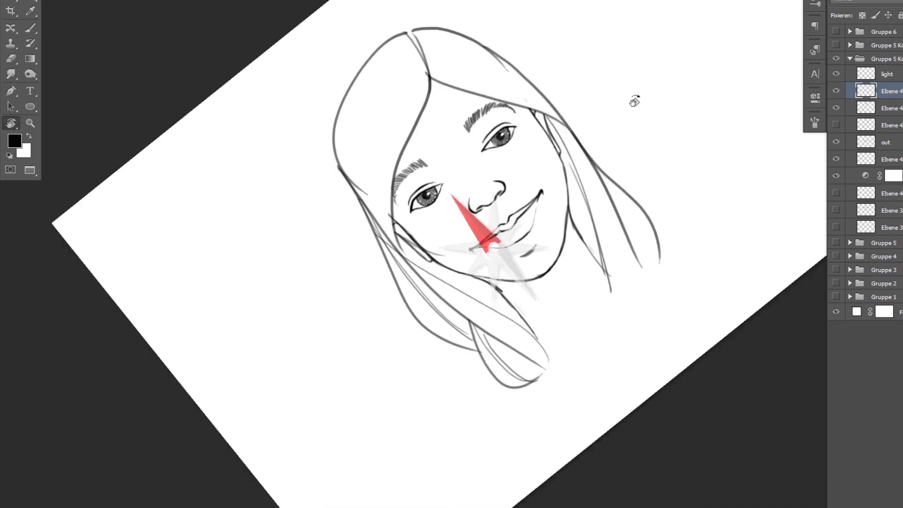
mouse_move(620, 92)
mouse_down()
mouse_move(387, 78)
mouse_move(395, 240)
mouse_move(383, 66)
mouse_up()
drag(598, 169, 494, 212)
key(b)
drag(578, 64, 628, 219)
key(z)
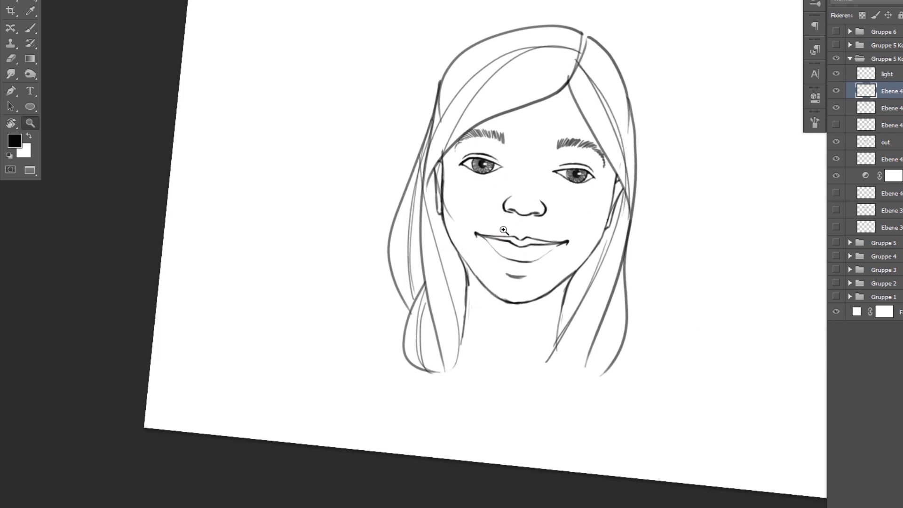
Zoom in on the left eye and darken the left edge of its iris.
mouse_move(504, 232)
mouse_down()
mouse_move(515, 218)
mouse_move(536, 233)
mouse_up()
key(r)
key(z)
drag(575, 186, 620, 205)
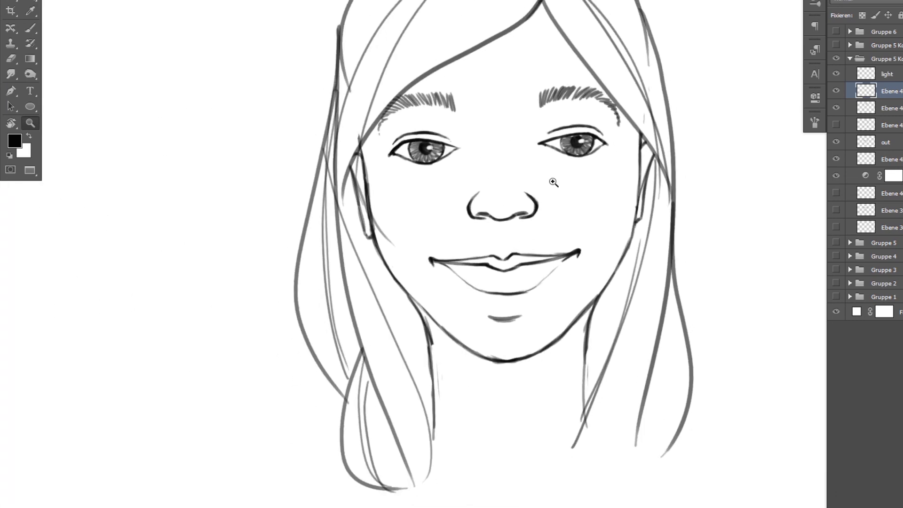
drag(494, 162, 537, 177)
drag(437, 141, 465, 151)
click(356, 127)
click(386, 115)
key(b)
drag(314, 65, 308, 138)
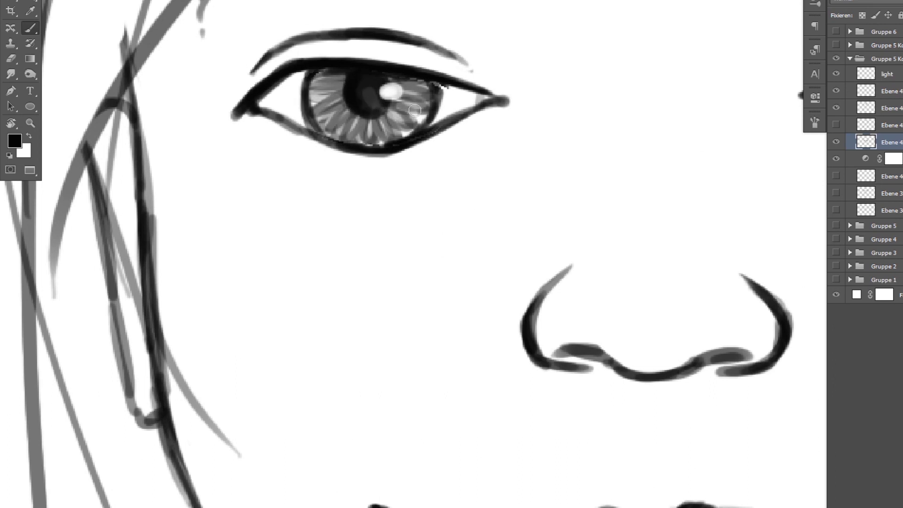
Move to the right eye and darken its outline.
key(z)
drag(438, 128, 395, 114)
drag(508, 160, 536, 169)
click(635, 197)
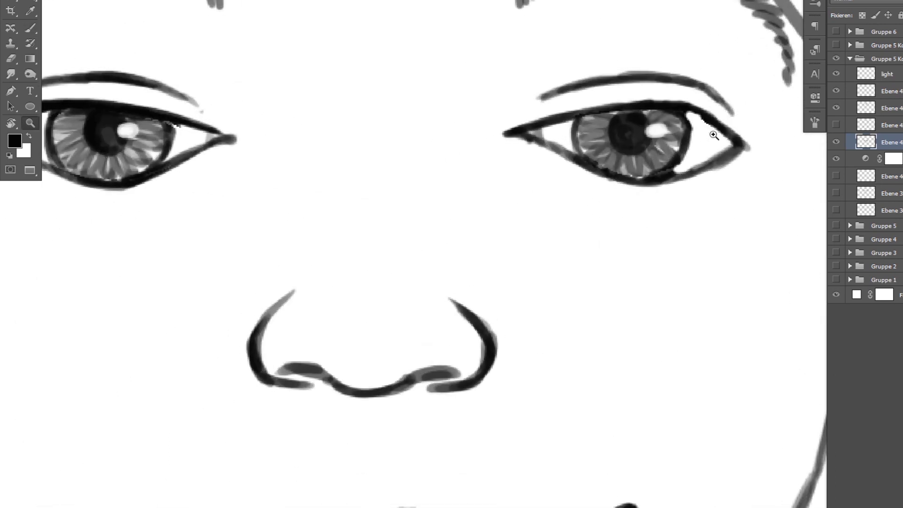
key(b)
mouse_move(690, 116)
mouse_down()
mouse_move(678, 168)
mouse_move(681, 137)
mouse_move(657, 180)
mouse_move(683, 169)
mouse_up()
key(b)
key(e)
Zoom close on the right eye, rotate it vertical and erase grey smudges inside the upper lid.
key(ctrl+0)
click(718, 124)
click(679, 98)
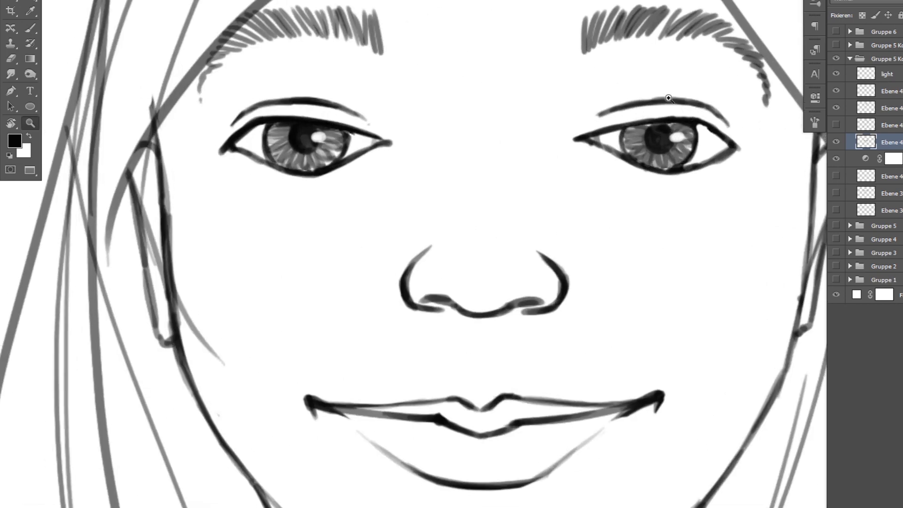
click(699, 153)
key(r)
drag(480, 240, 529, 141)
key(space)
key(e)
mouse_move(436, 92)
mouse_down()
mouse_move(421, 119)
mouse_move(418, 161)
mouse_up()
key(b)
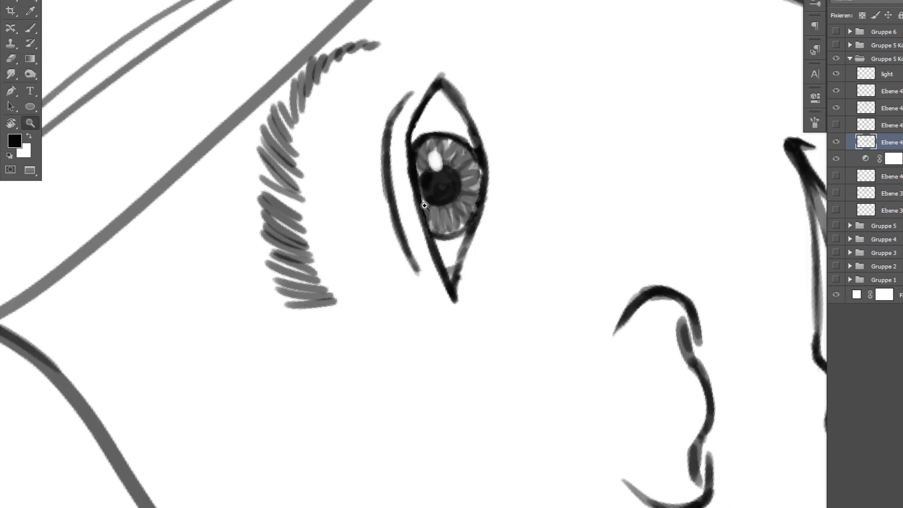
scroll(438, 168, down, 5)
scroll(395, 212, up, 3)
On the other eye, darken the lower and left iris edges and ink the inner corner in black.
drag(494, 282, 385, 235)
key(b)
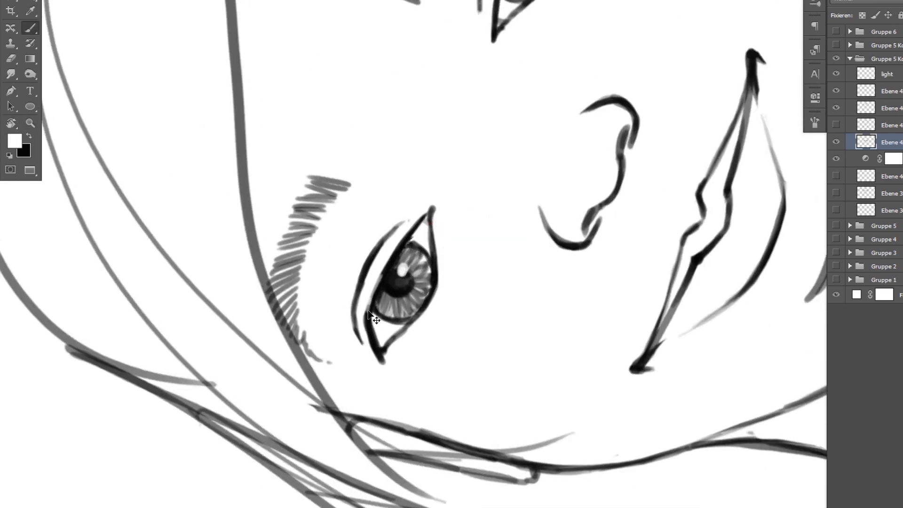
mouse_move(371, 279)
mouse_down()
mouse_move(374, 313)
mouse_move(392, 251)
mouse_move(381, 275)
mouse_move(424, 216)
mouse_up()
key(x)
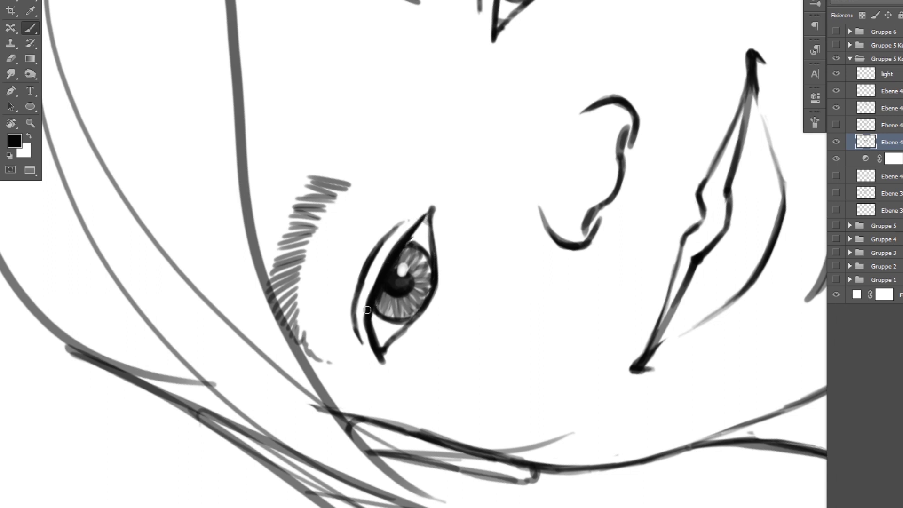
drag(532, 115, 522, 332)
mouse_move(483, 250)
mouse_down()
mouse_move(484, 192)
mouse_move(501, 149)
mouse_move(490, 175)
mouse_up()
drag(494, 208, 495, 185)
key(z)
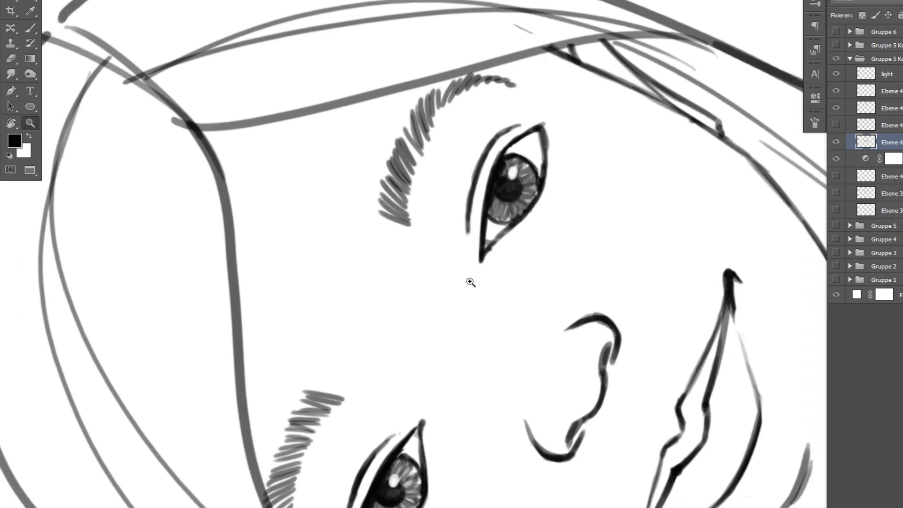
drag(550, 254, 246, 309)
scroll(536, 268, down, 3)
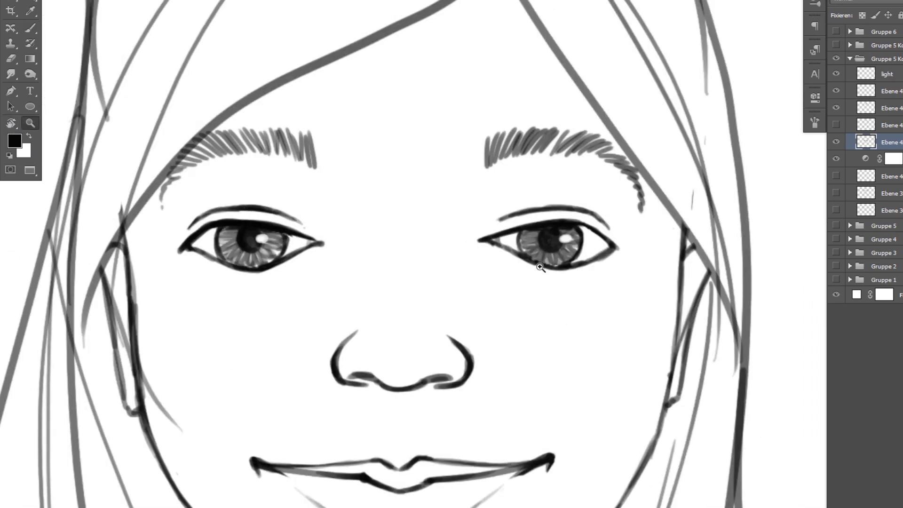
scroll(508, 241, down, 3)
Lasso the mouth and free-transform it slightly smaller into a narrower smile.
key(b)
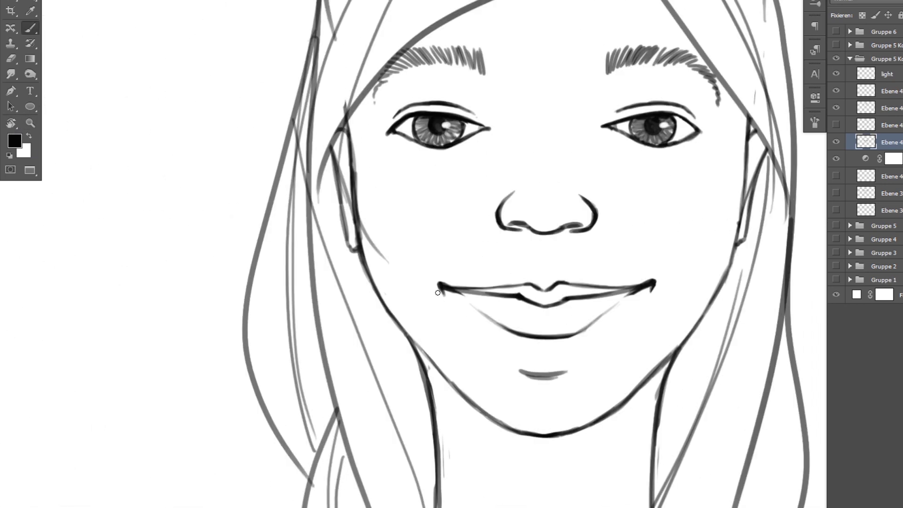
key(e)
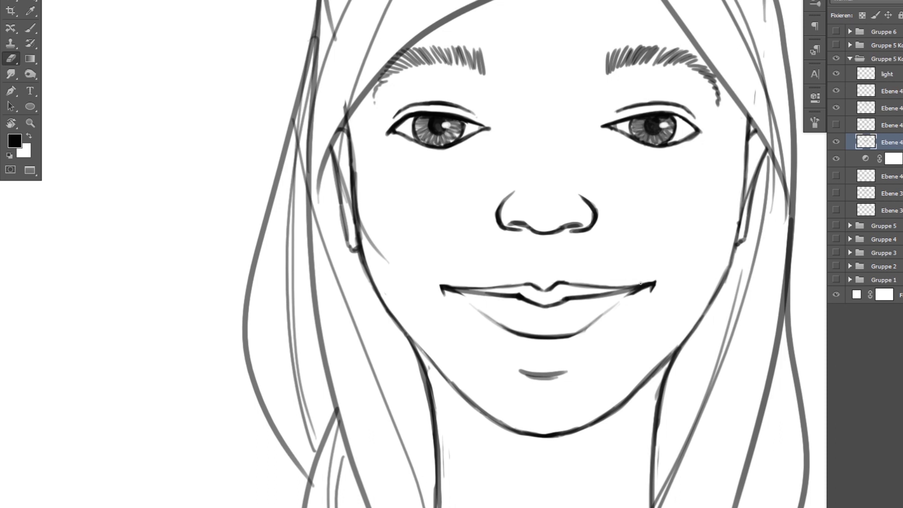
scroll(652, 203, down, 3)
scroll(494, 246, up, 2)
mouse_move(434, 279)
mouse_down()
mouse_move(528, 302)
mouse_move(434, 278)
mouse_up()
key(ctrl+t)
drag(615, 226, 608, 232)
key(Return)
Deselect and reset the canvas rotation to view the whole portrait.
key(ctrl+d)
scroll(615, 236, down, 3)
scroll(615, 237, up, 3)
key(r)
key(Escape)
drag(302, 214, 284, 206)
key(z)
scroll(594, 243, down, 2)
scroll(605, 207, down, 2)
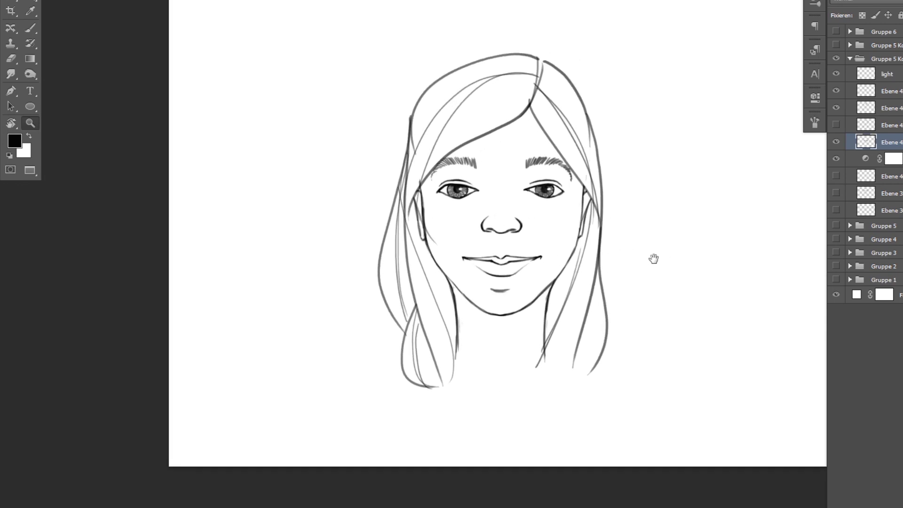
scroll(605, 207, up, 2)
scroll(592, 266, up, 2)
scroll(595, 319, up, 1)
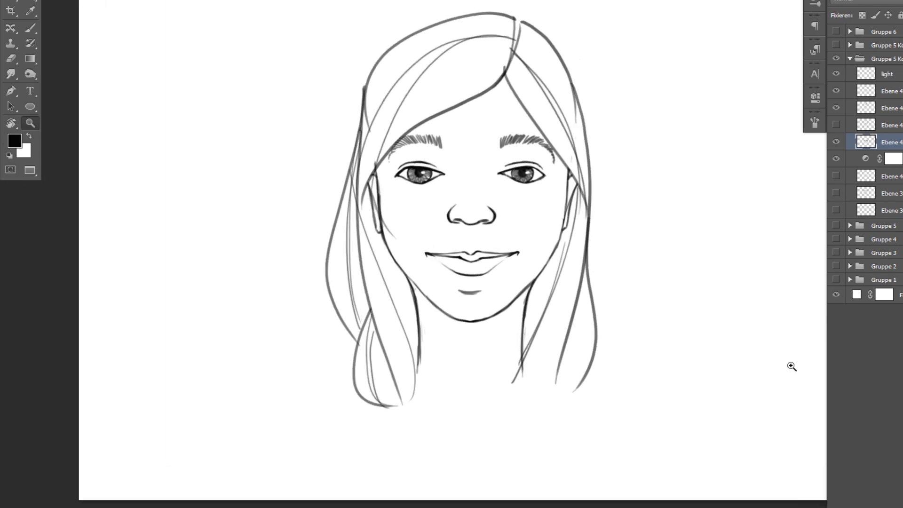
scroll(473, 204, up, 1)
scroll(479, 205, up, 2)
scroll(500, 173, up, 2)
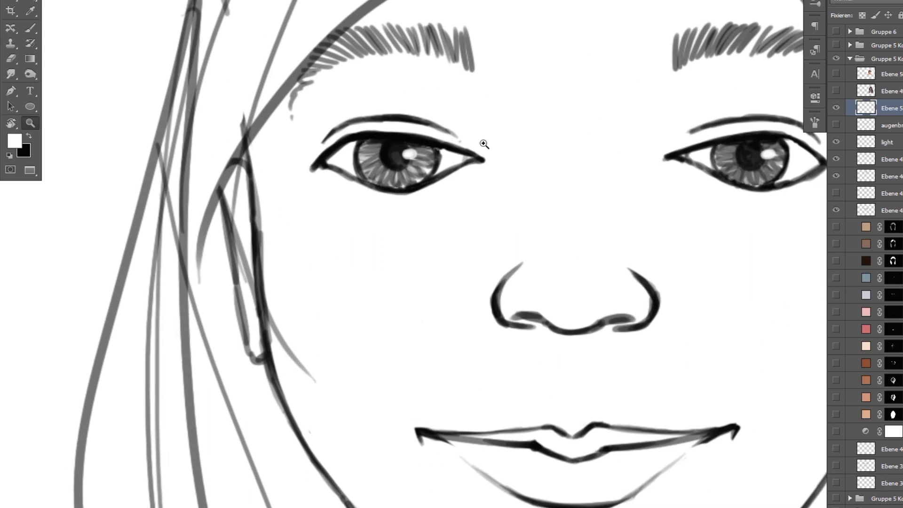
On a rotated canvas, draw the first curled upper eyelashes in black, redoing a doubled one.
key(r)
drag(635, 169, 559, 171)
key(x)
drag(460, 152, 458, 110)
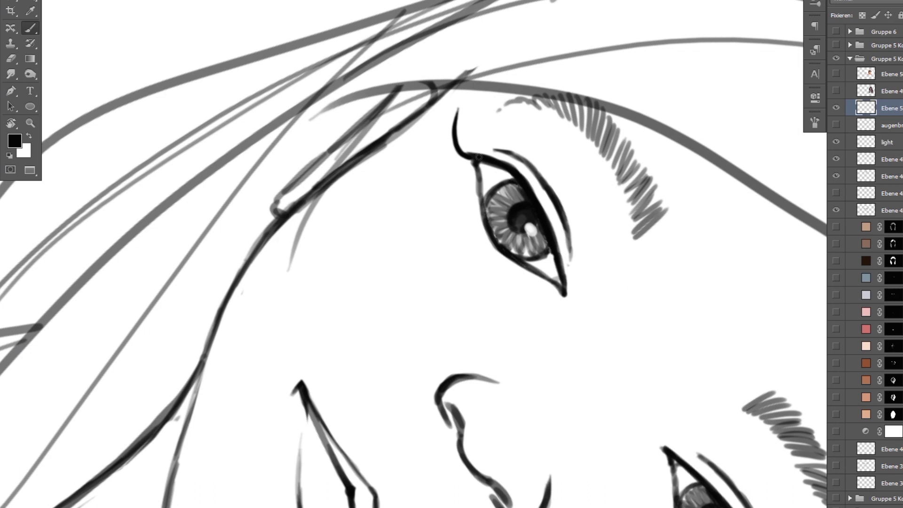
drag(474, 157, 463, 112)
key(ctrl+z)
drag(474, 156, 475, 111)
Add more upper eyelashes along the lash line toward the outer corner.
key(r)
drag(494, 212, 487, 226)
drag(463, 125, 474, 159)
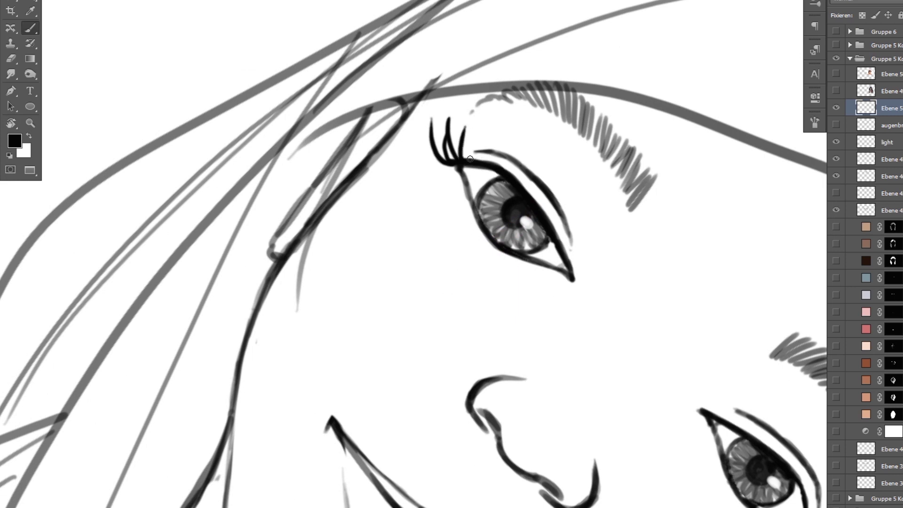
mouse_move(470, 124)
mouse_down()
mouse_move(475, 157)
mouse_move(493, 130)
mouse_move(487, 160)
mouse_move(512, 166)
mouse_move(513, 177)
mouse_up()
mouse_move(529, 145)
mouse_down()
mouse_move(519, 173)
mouse_move(534, 196)
mouse_up()
scroll(559, 173, down, 5)
scroll(564, 183, down, 3)
mouse_move(614, 201)
mouse_down()
mouse_move(598, 195)
mouse_move(494, 226)
mouse_move(656, 199)
mouse_move(697, 182)
mouse_move(635, 154)
mouse_up()
scroll(494, 198, up, 4)
scroll(494, 197, down, 3)
scroll(551, 221, up, 2)
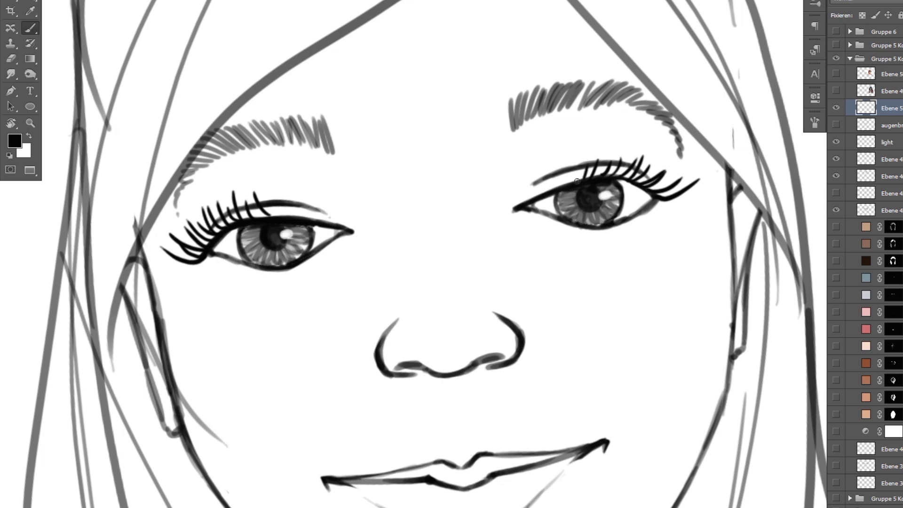
scroll(580, 215, down, 3)
scroll(382, 237, up, 5)
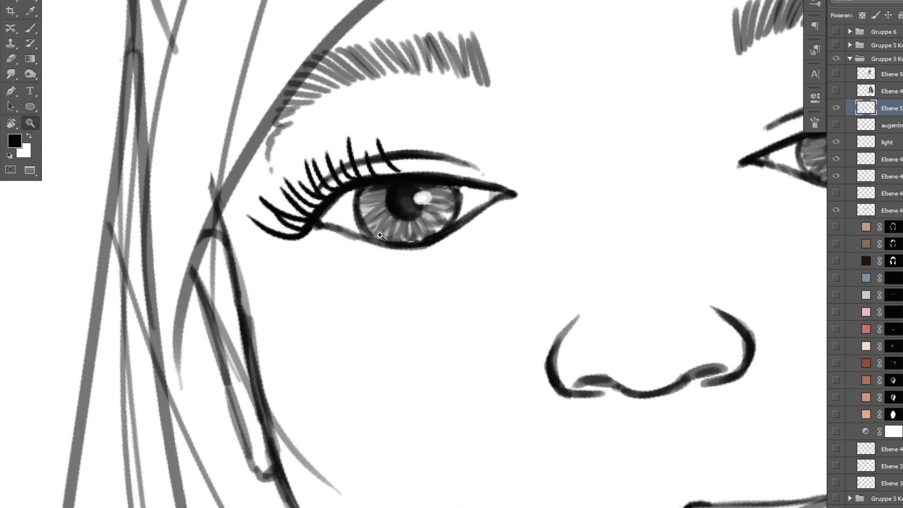
Draw short lower lashes under the left and right eyes.
mouse_move(317, 243)
mouse_down()
mouse_move(321, 262)
mouse_move(352, 267)
mouse_up()
mouse_move(362, 253)
mouse_down()
mouse_move(365, 270)
mouse_move(386, 270)
mouse_up()
scroll(474, 272, down, 3)
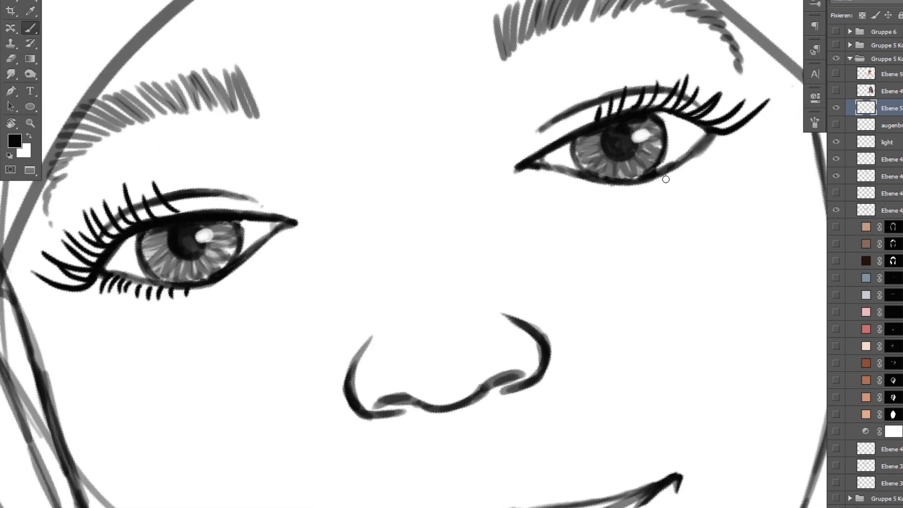
drag(708, 140, 706, 164)
mouse_move(696, 154)
mouse_down()
mouse_move(701, 169)
mouse_move(659, 192)
mouse_up()
mouse_move(635, 185)
mouse_down()
mouse_move(636, 205)
mouse_move(627, 203)
mouse_up()
key(z)
scroll(466, 177, down, 4)
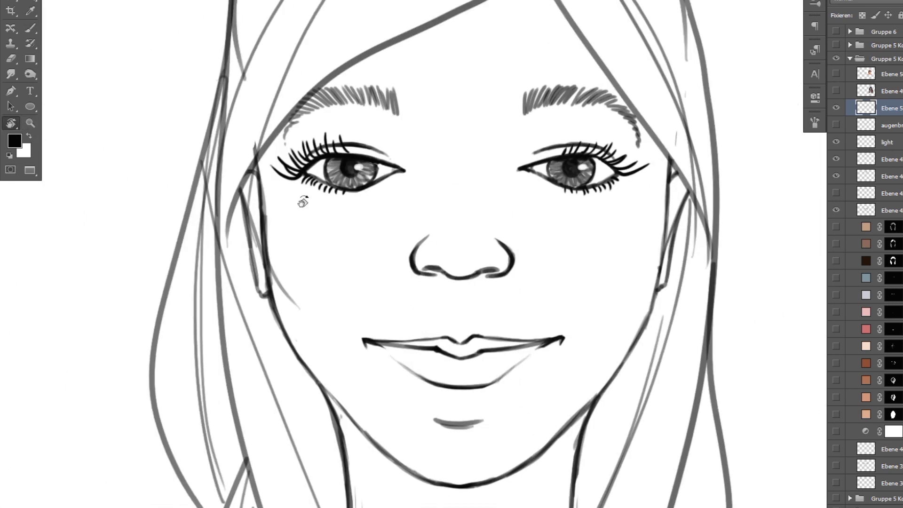